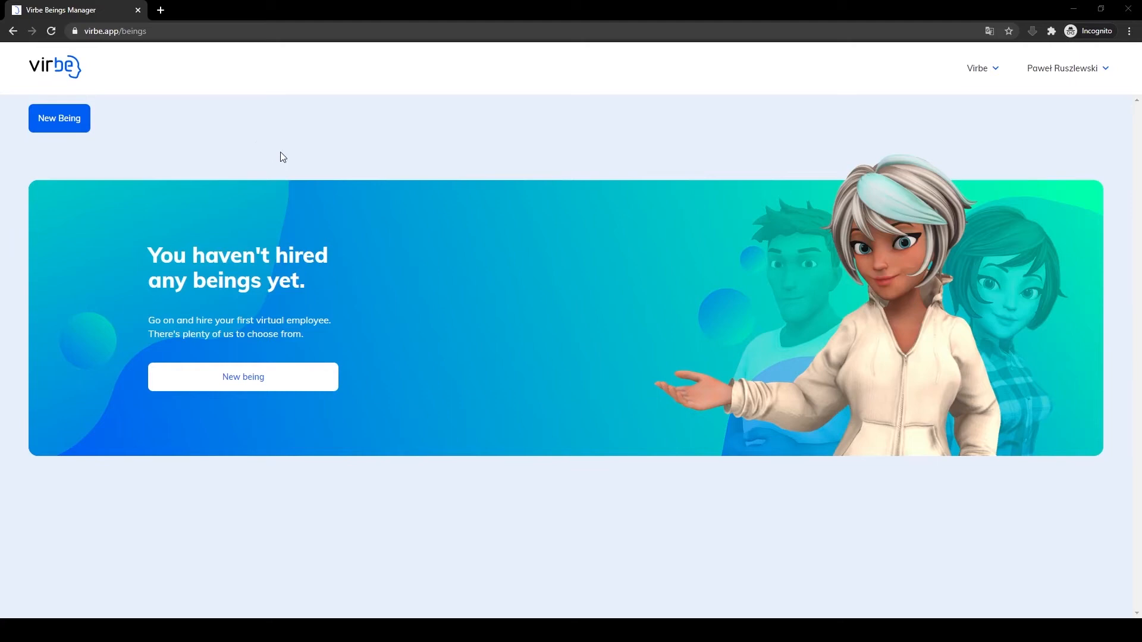
# Create a new being with the bearded man in the grey shirt as its appearance and the orange background color
pyautogui.click(247, 381)
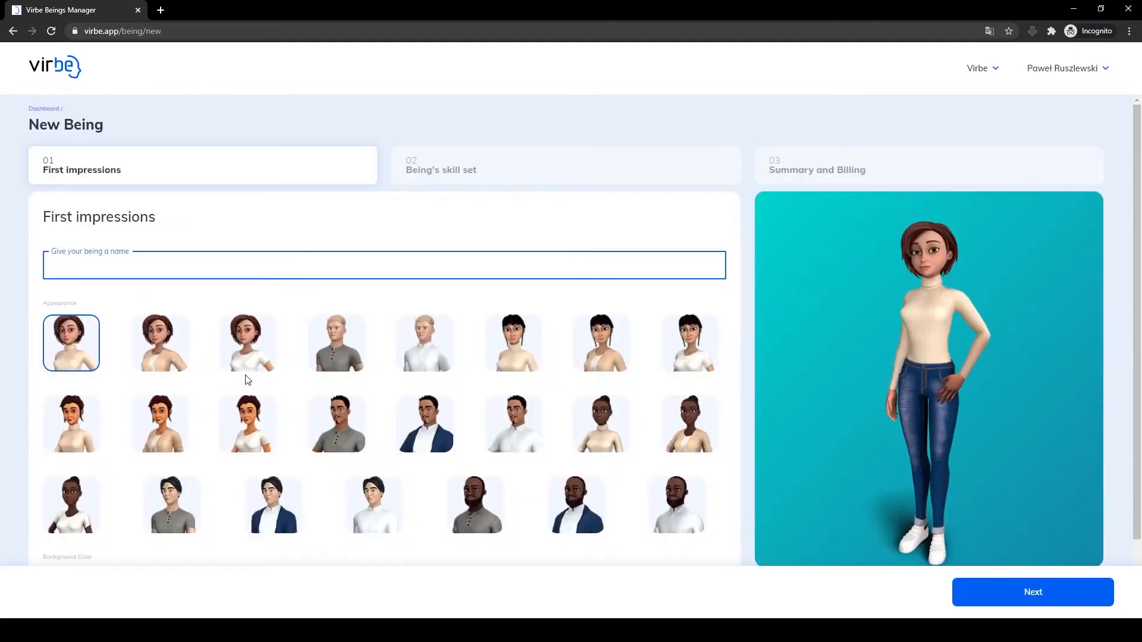
pyautogui.scroll(-2, 268, 344)
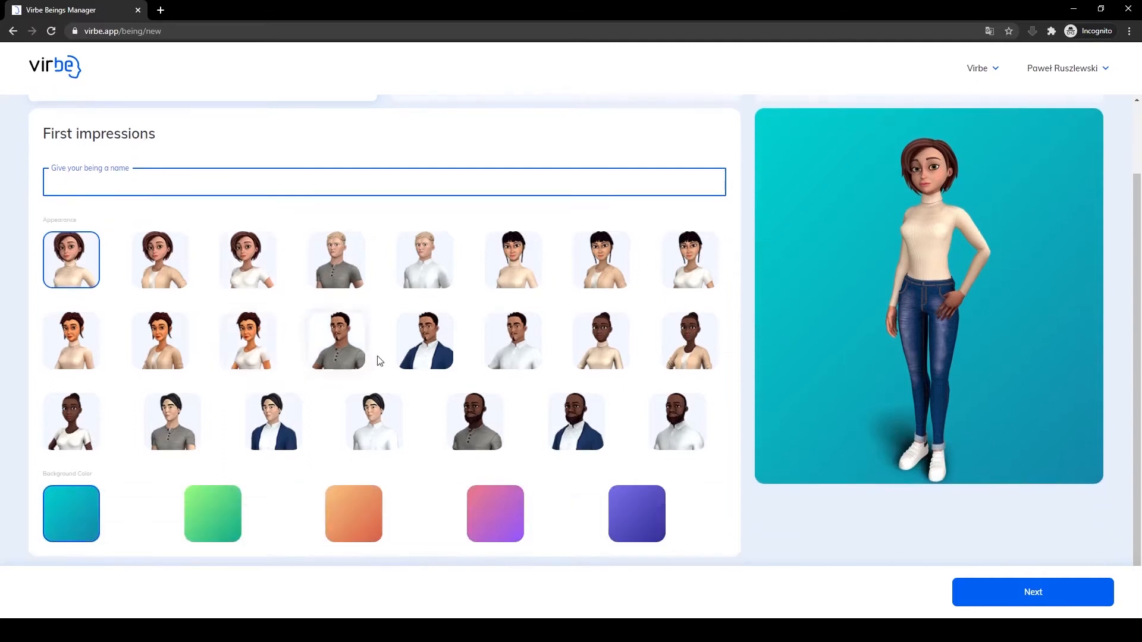
pyautogui.click(515, 344)
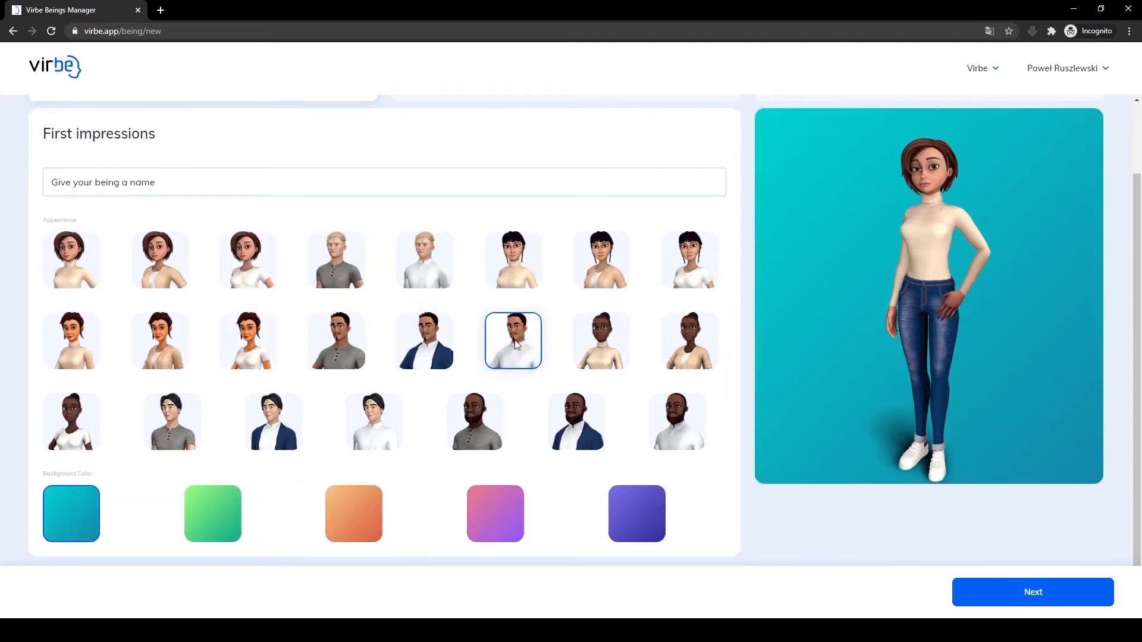
pyautogui.click(600, 344)
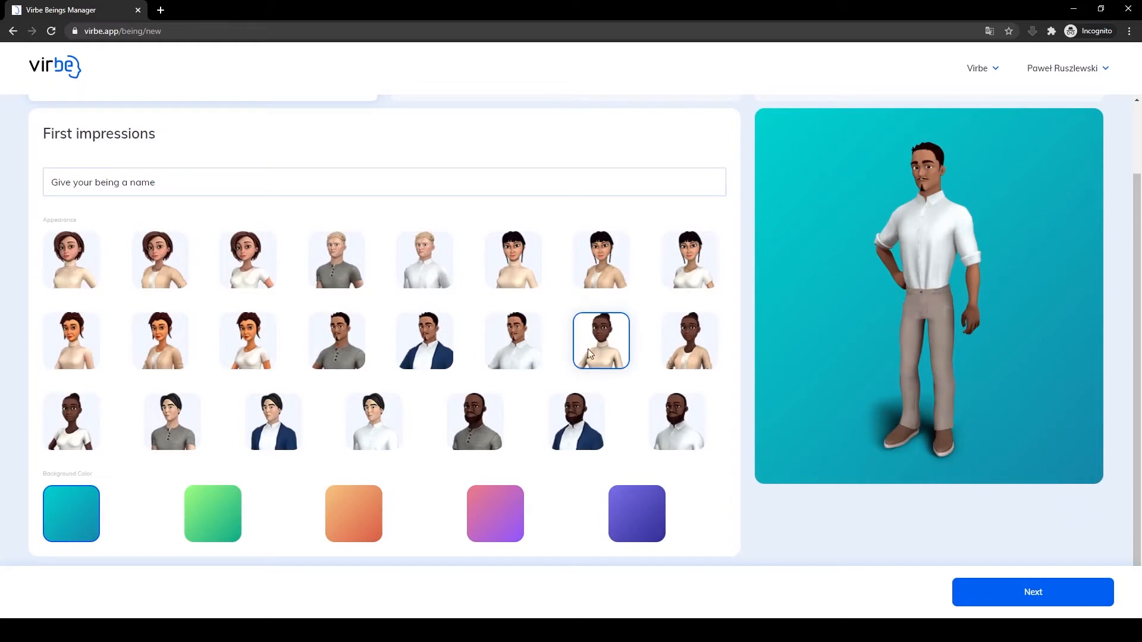
pyautogui.click(492, 409)
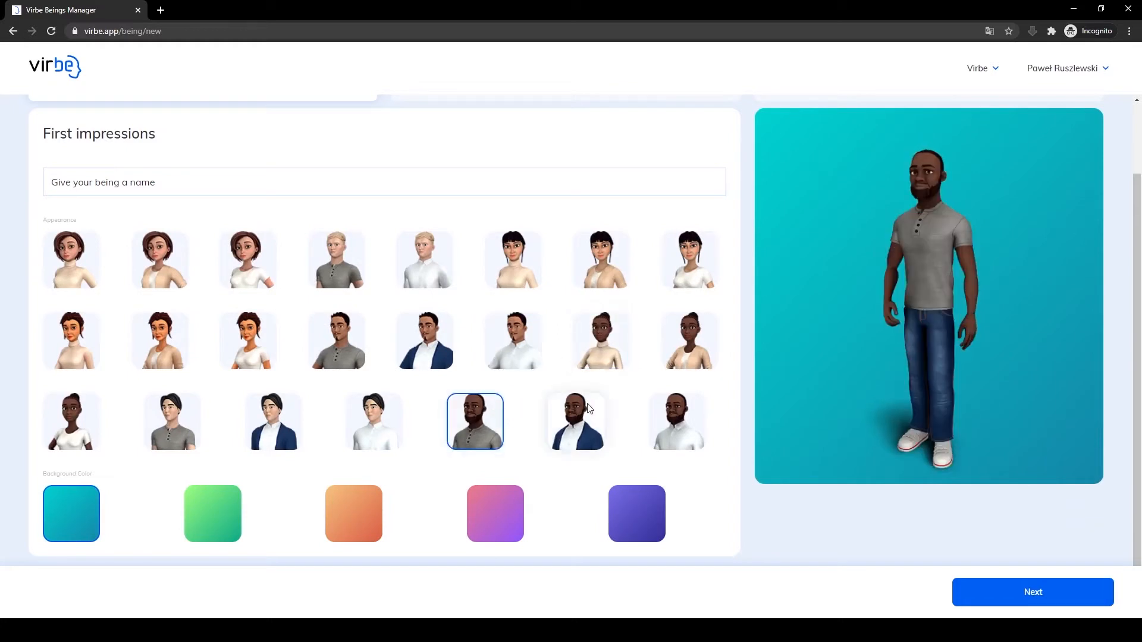
pyautogui.click(586, 416)
pyautogui.click(496, 416)
pyautogui.click(372, 498)
# Name the being "Stephen" and proceed to its skill set
pyautogui.click(183, 189)
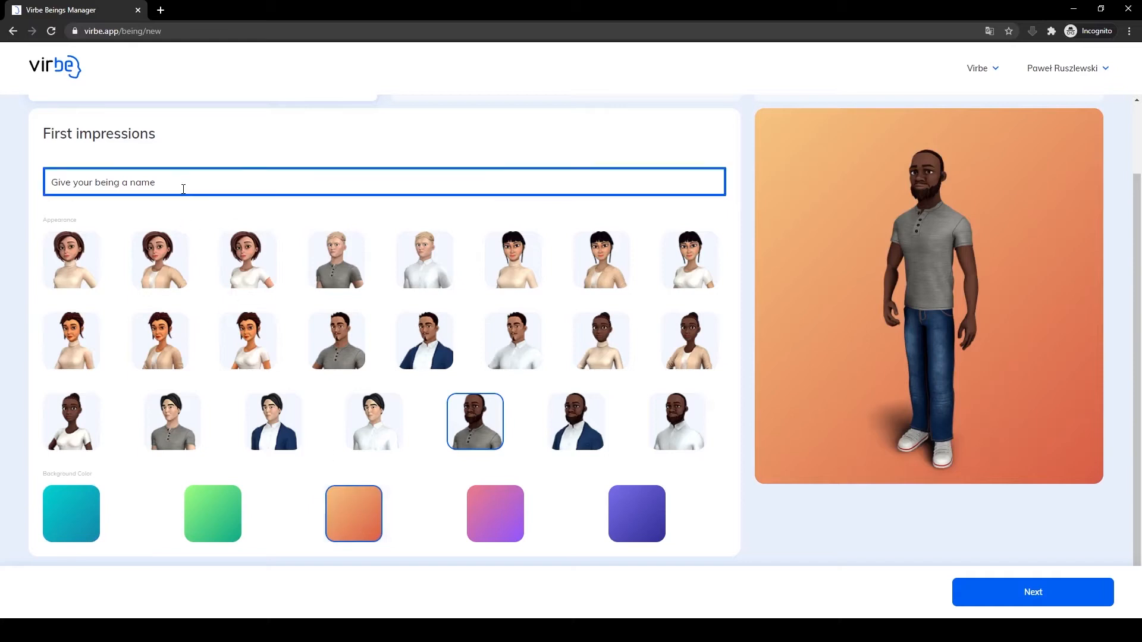
pyautogui.write('S')
pyautogui.write('tephan')
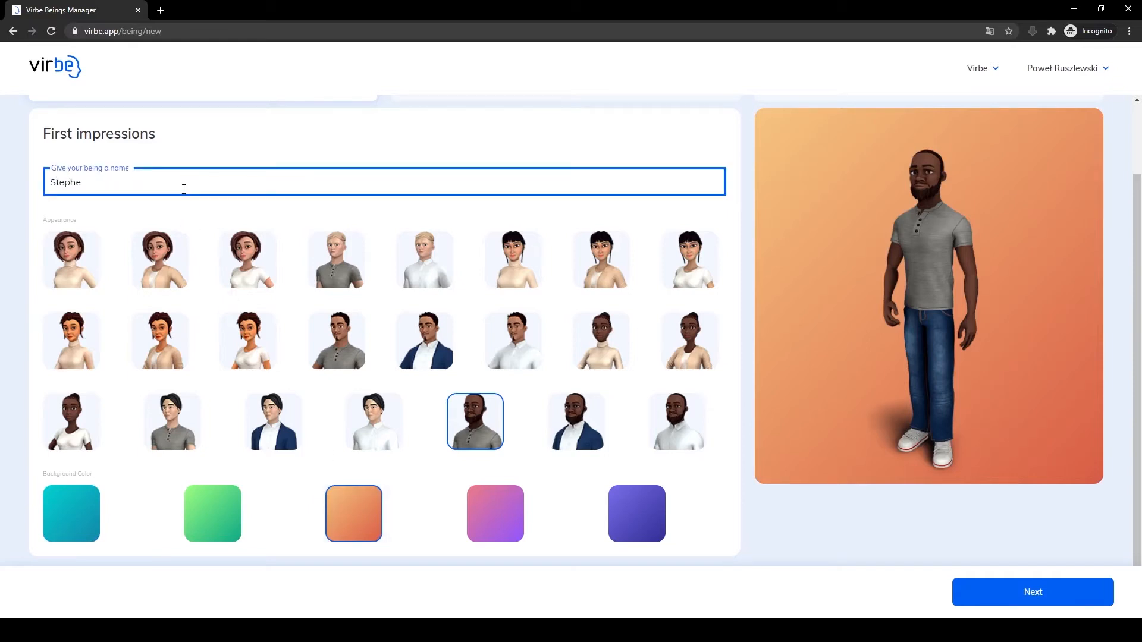
pyautogui.write('n')
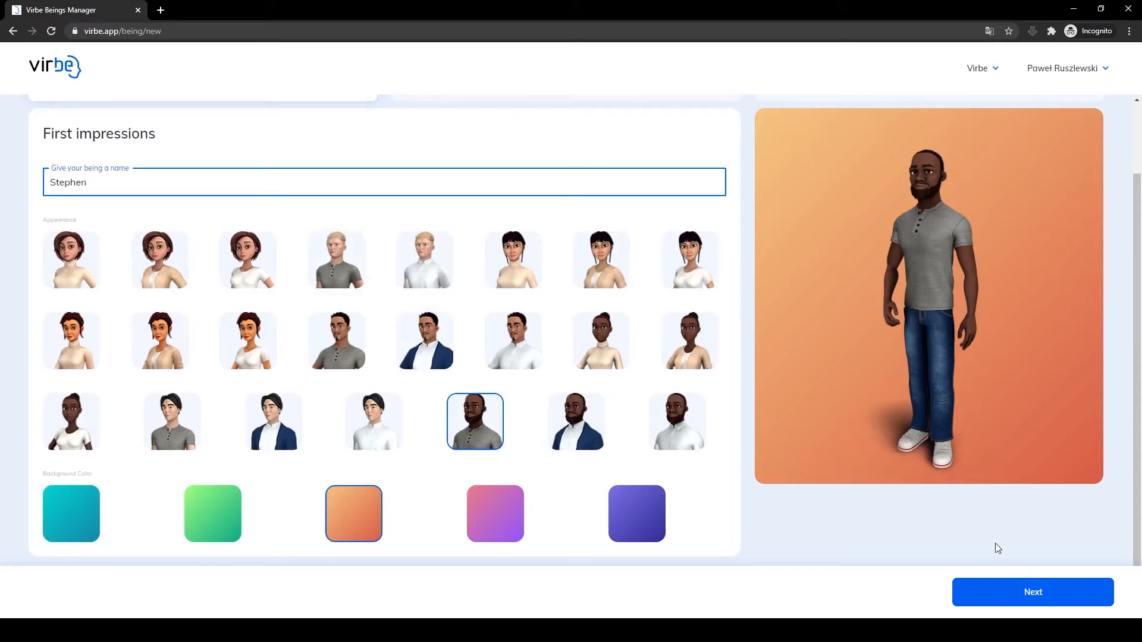
pyautogui.click(1014, 595)
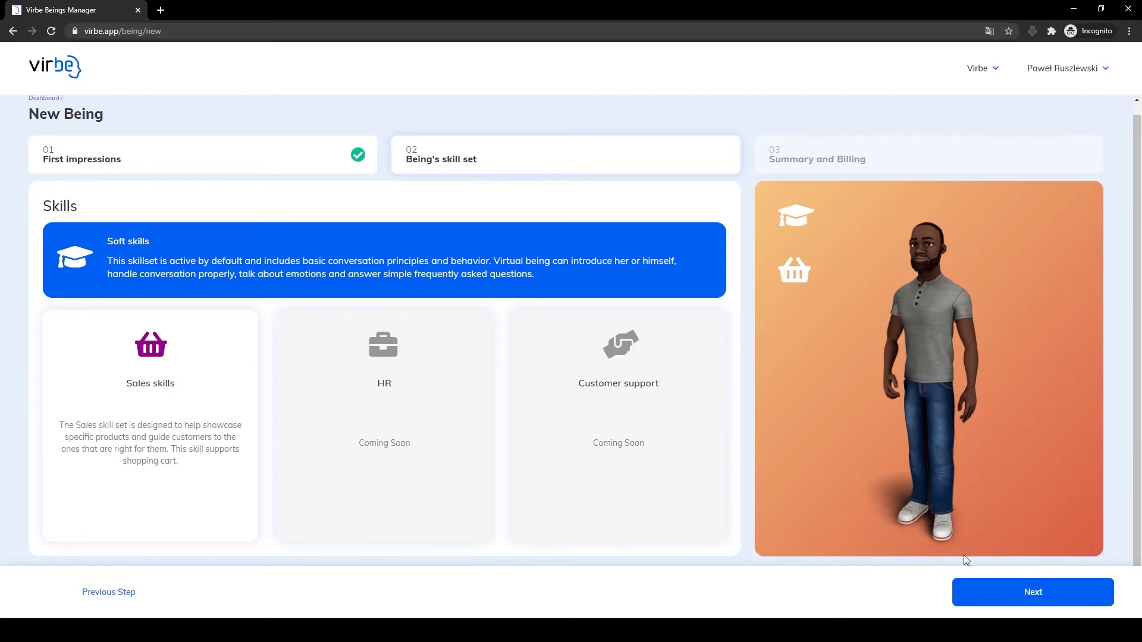
# Accept the soft and Sales skills and hire the being on the Trial plan at $0 for 14 days
pyautogui.click(1006, 598)
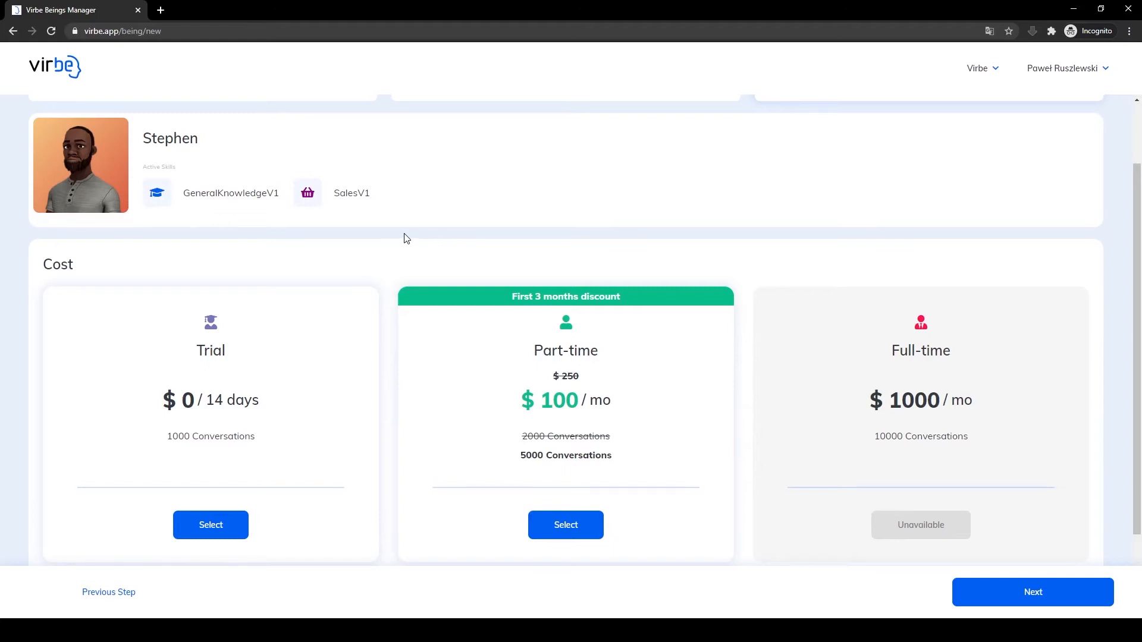
pyautogui.scroll(-1, 404, 238)
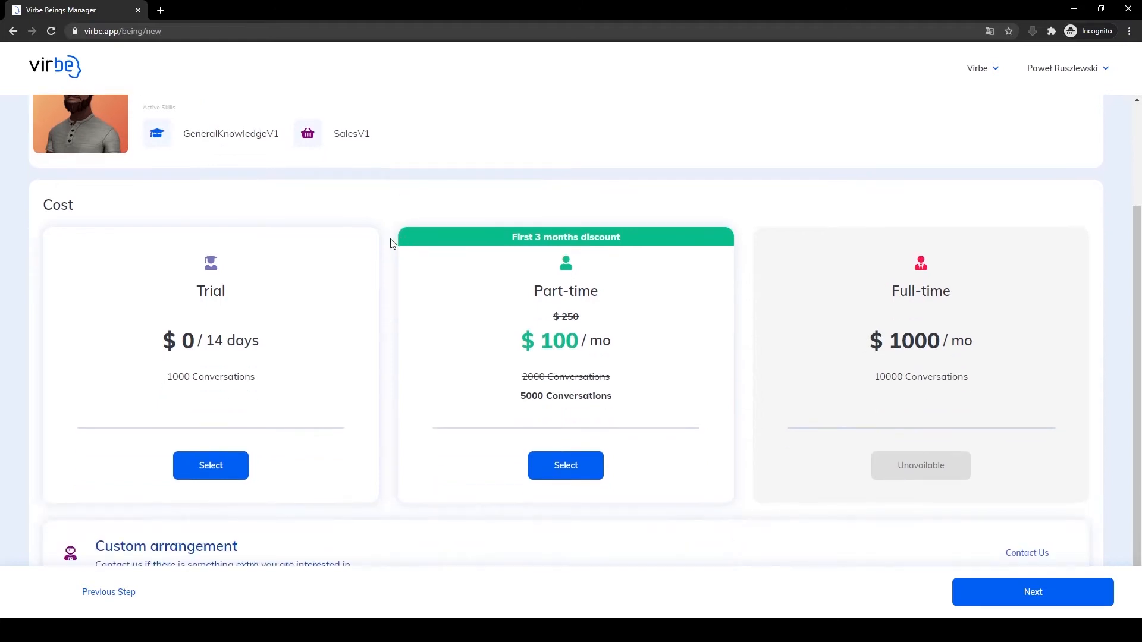
pyautogui.click(238, 474)
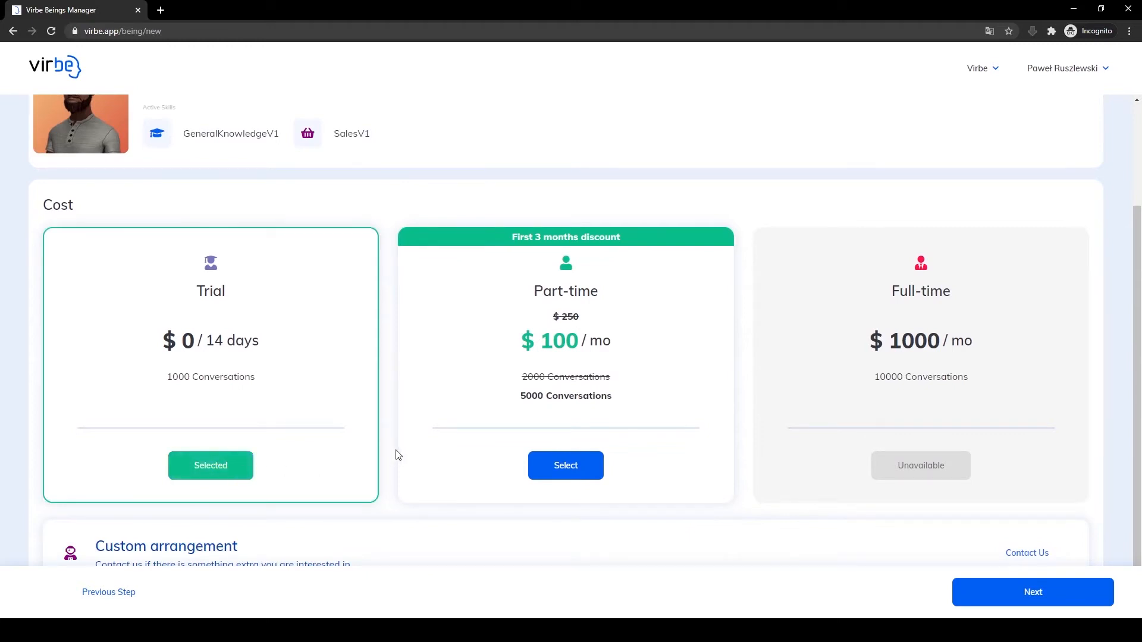
pyautogui.scroll(-1, 395, 454)
pyautogui.click(1037, 591)
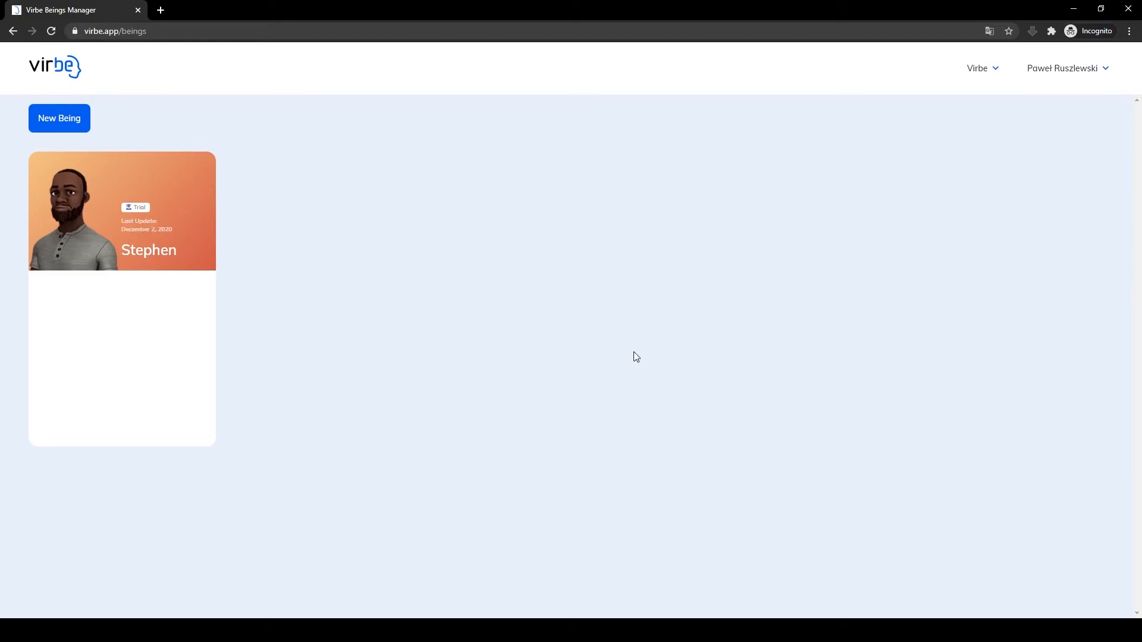
# Test Stephen's conversation in the live preview, agreeing to chat and to the use of personal information
pyautogui.click(158, 211)
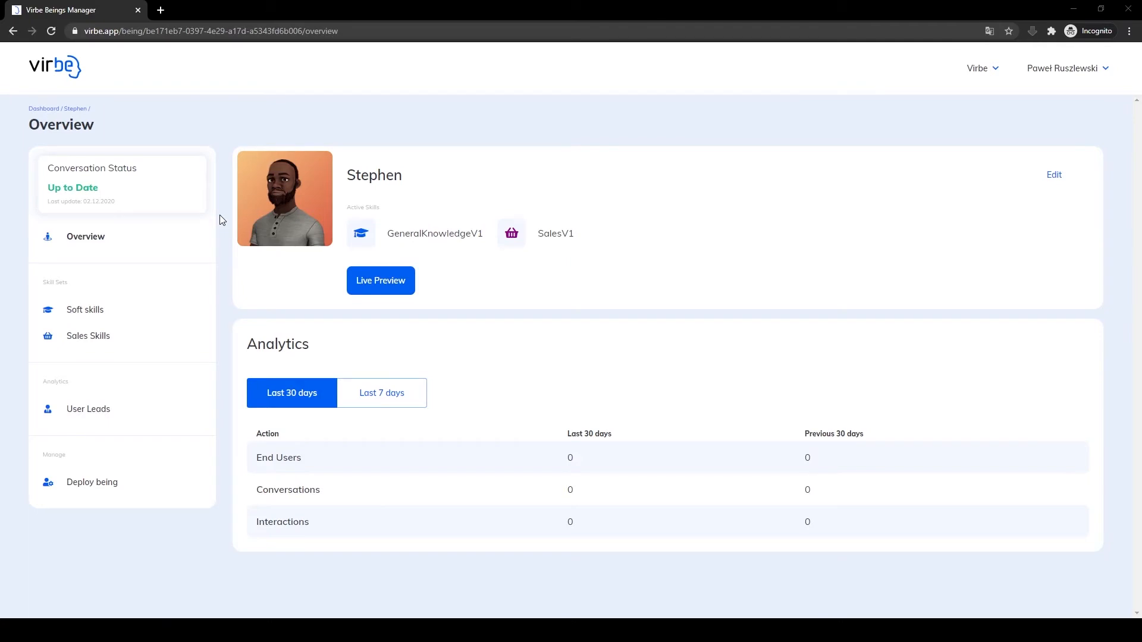
pyautogui.click(406, 284)
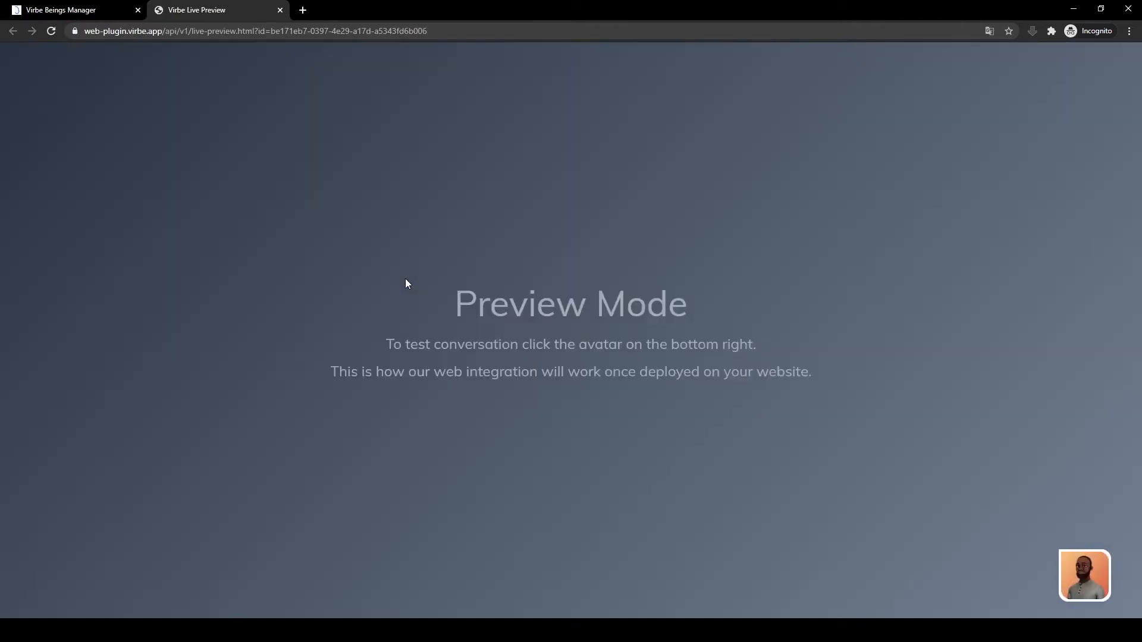
pyautogui.click(1091, 572)
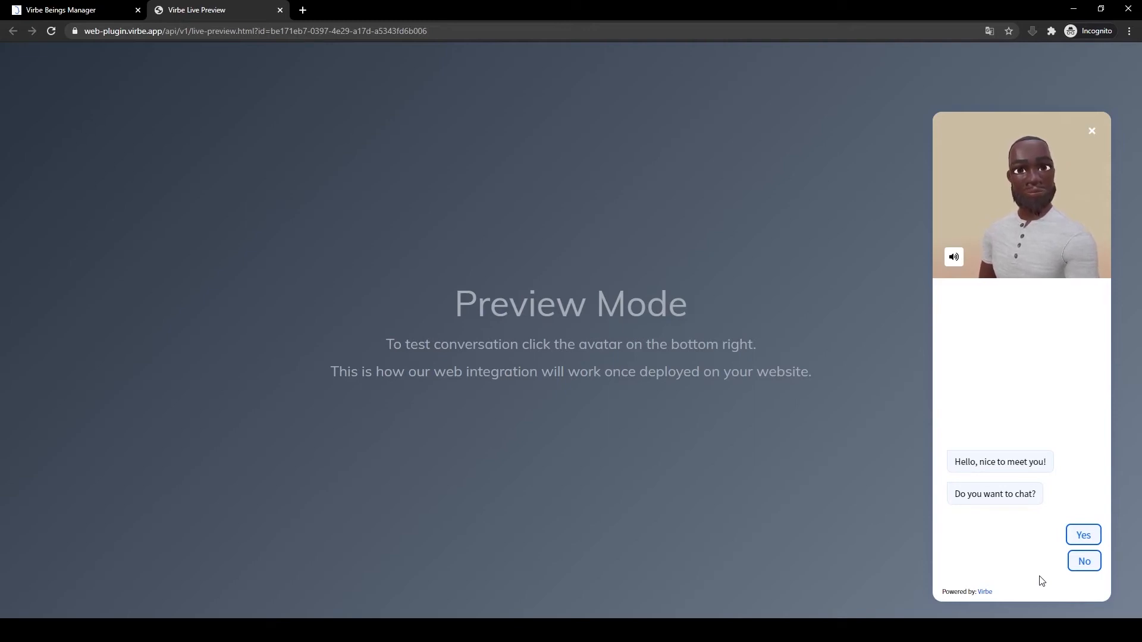
pyautogui.click(1082, 540)
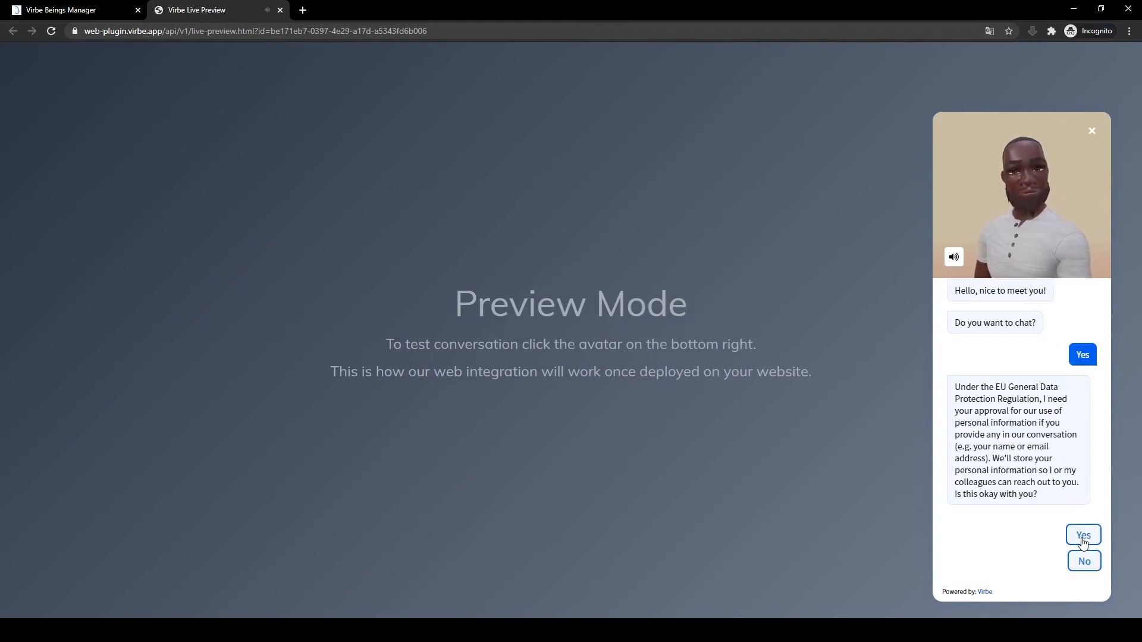
pyautogui.click(1082, 538)
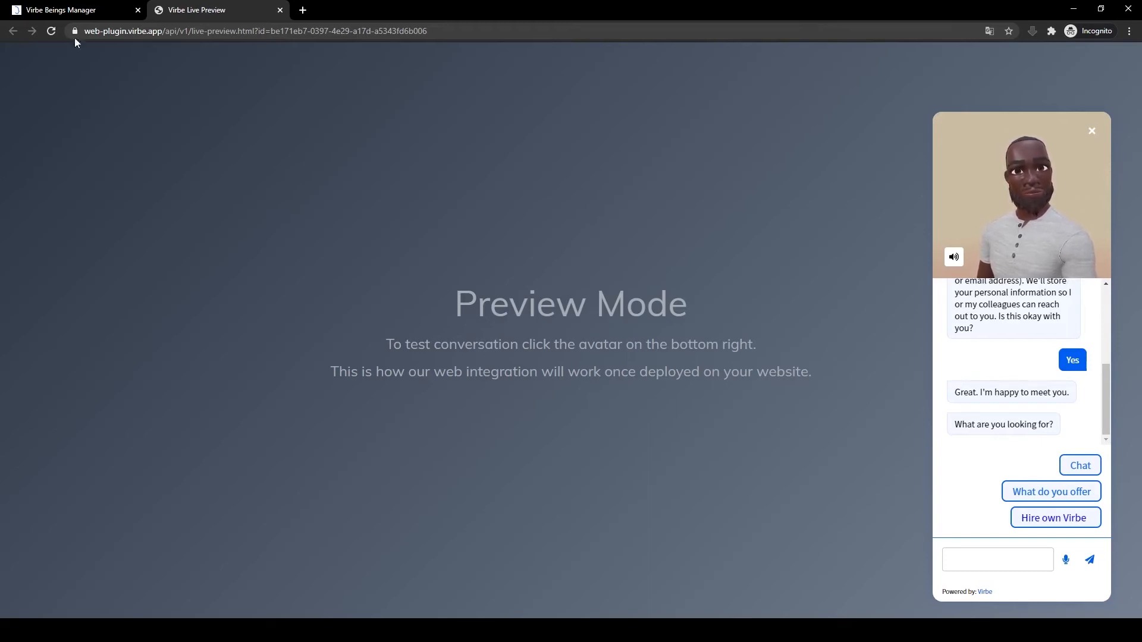
# Return to the Beings Manager and review the Introductions and fillers phrases in Stephen's Soft skills
pyautogui.click(60, 13)
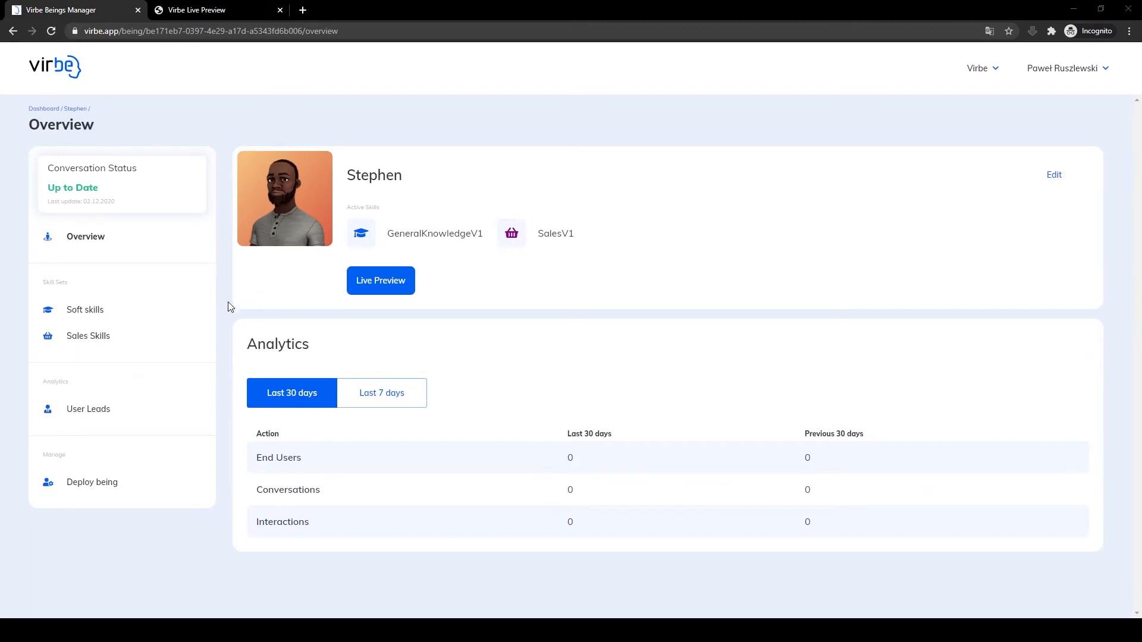
pyautogui.click(90, 311)
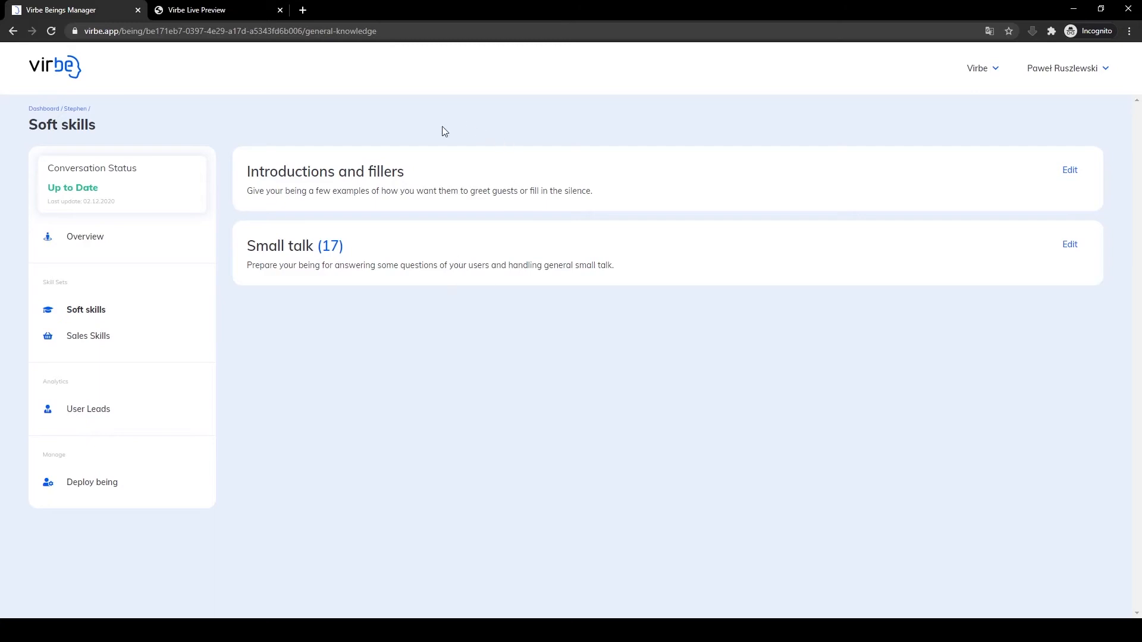
pyautogui.click(1070, 173)
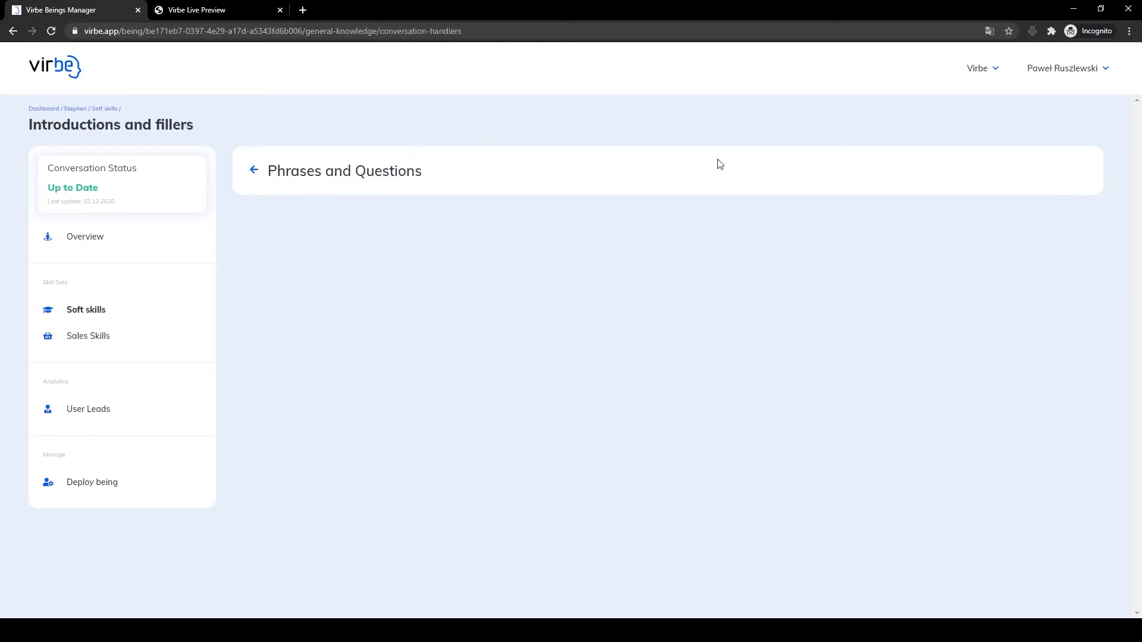
pyautogui.scroll(-2, 382, 231)
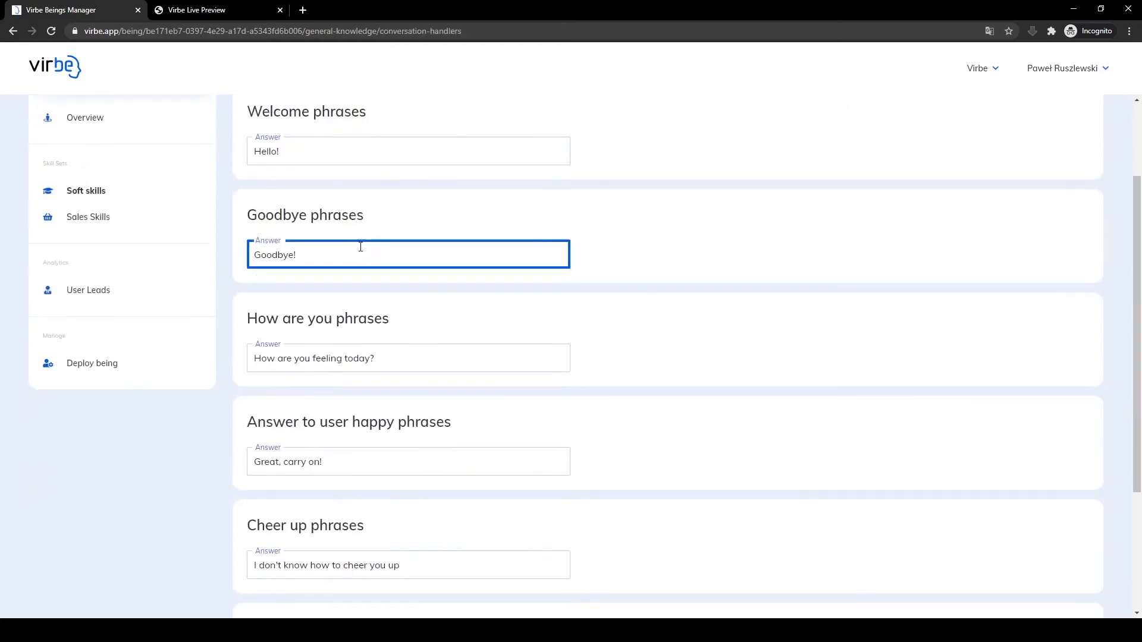
pyautogui.scroll(2, 301, 212)
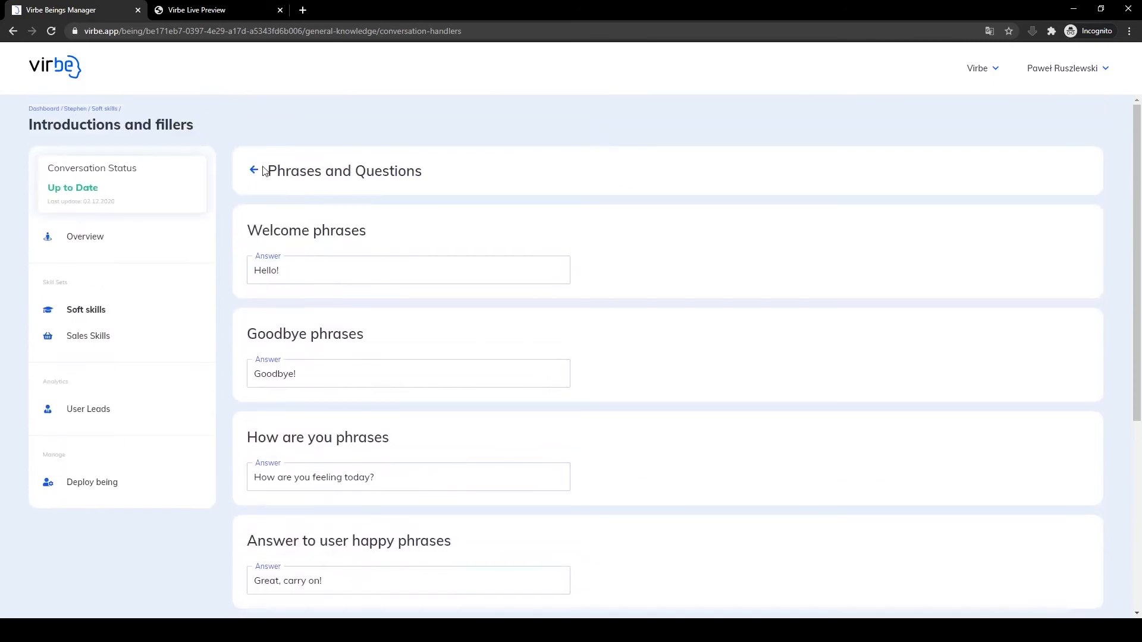
pyautogui.click(254, 172)
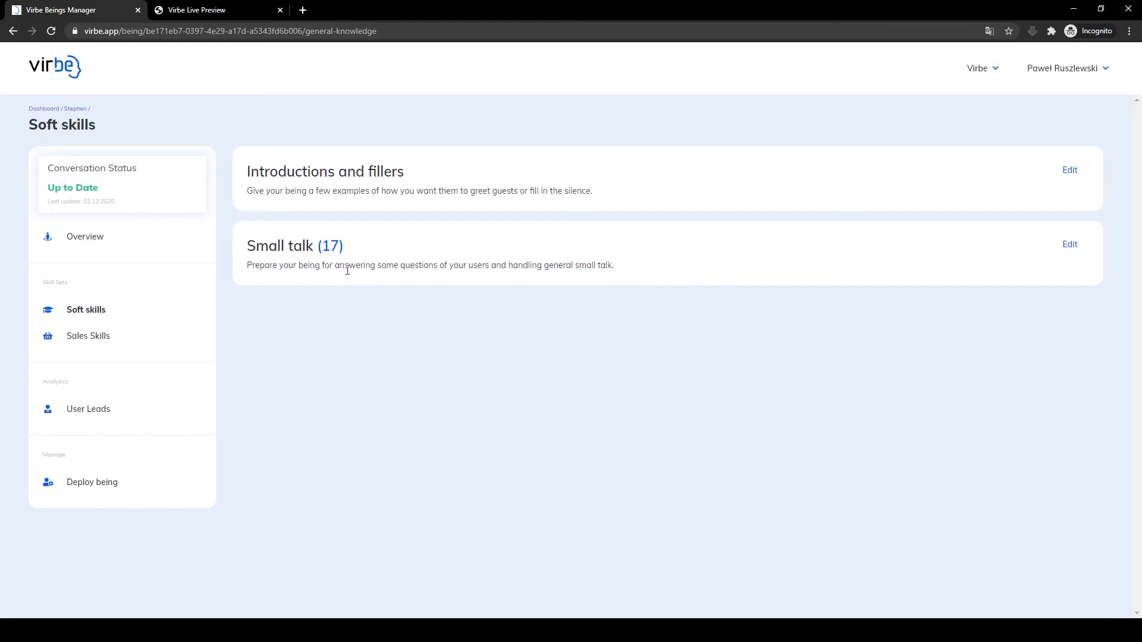
# Change the Small talk answer to "Ahoy matey how are you?" to "I'm great! I'm on a Virbe Livestream!"
pyautogui.click(1070, 248)
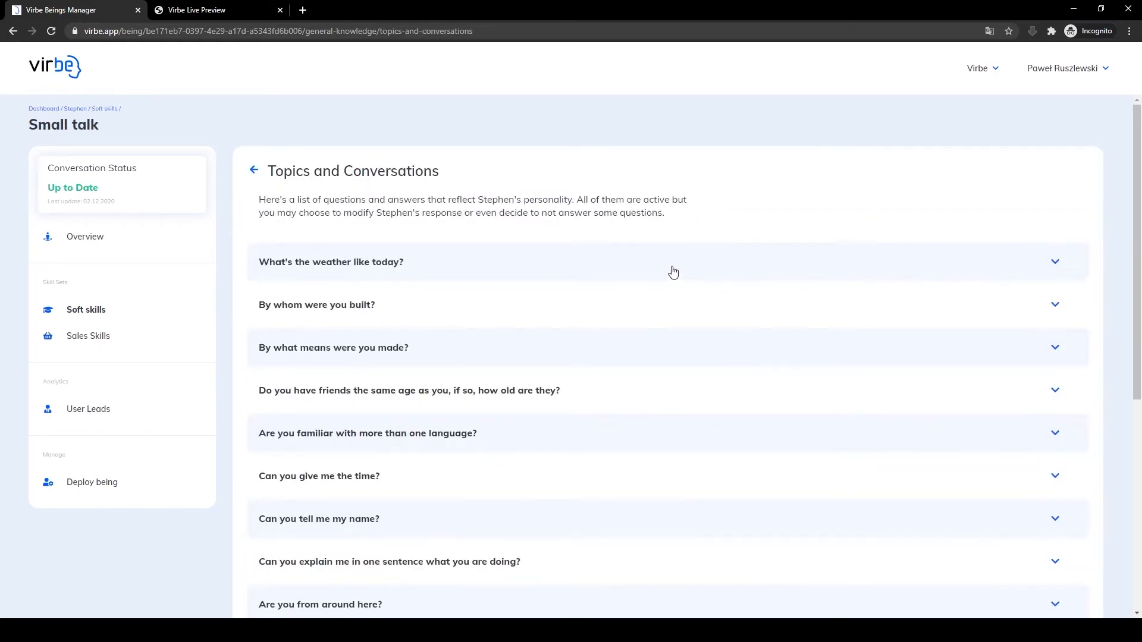
pyautogui.scroll(-1, 520, 243)
pyautogui.scroll(-5, 519, 243)
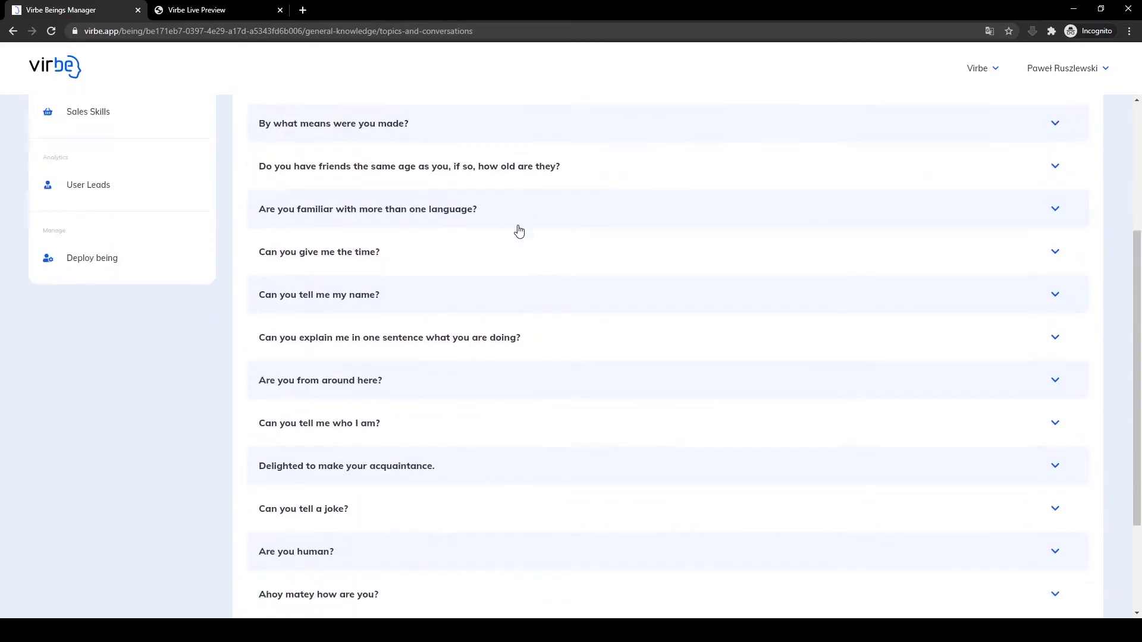
pyautogui.click(348, 467)
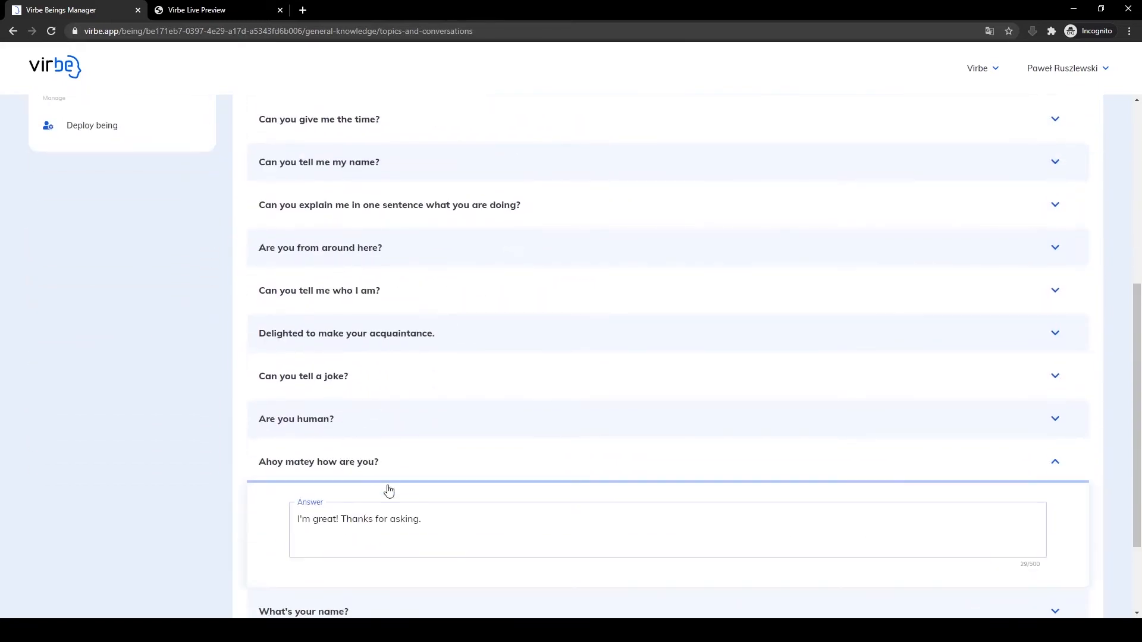
pyautogui.click(433, 516)
pyautogui.moveTo(433, 517); pyautogui.dragTo(341, 520)
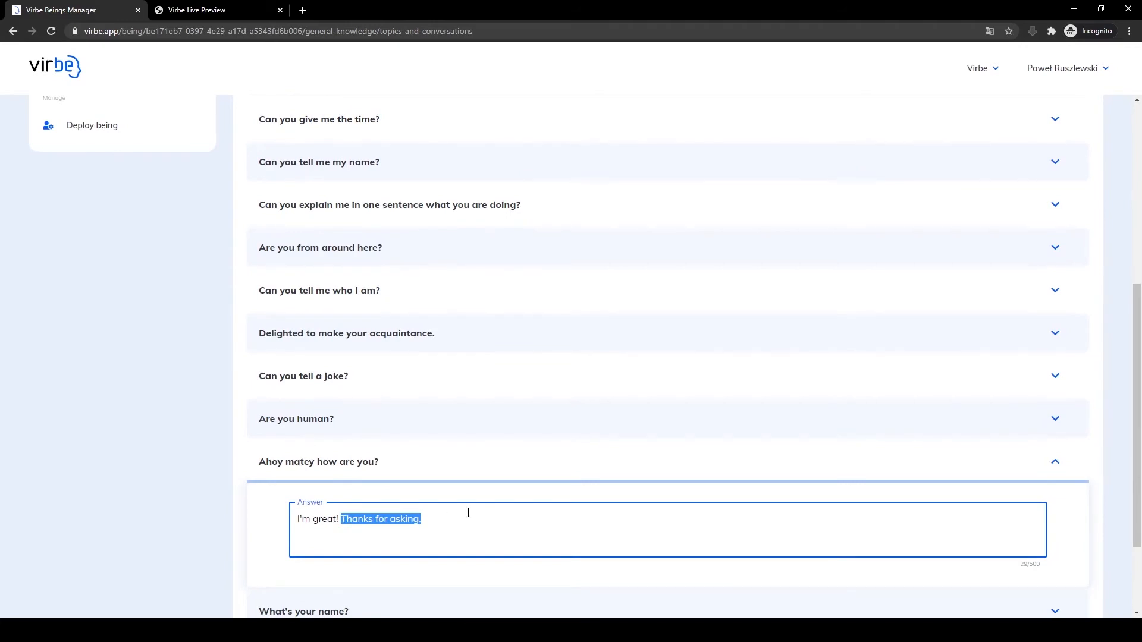
pyautogui.press('BackSpace')
pyautogui.write("I'm on a")
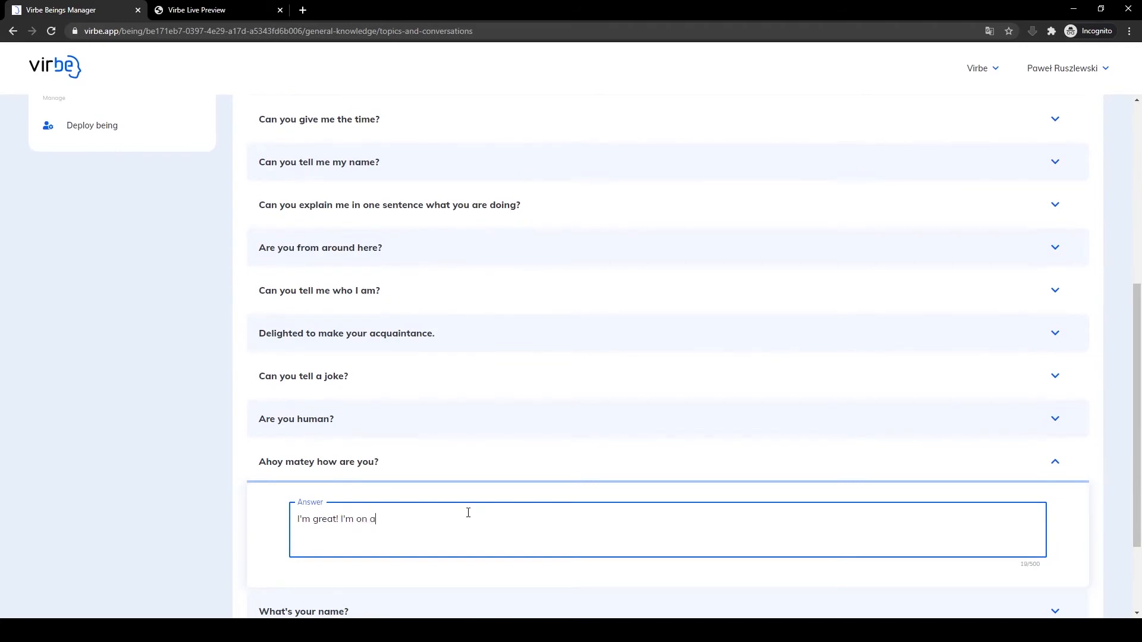
pyautogui.write(' Virbe Livestream!')
pyautogui.click(909, 491)
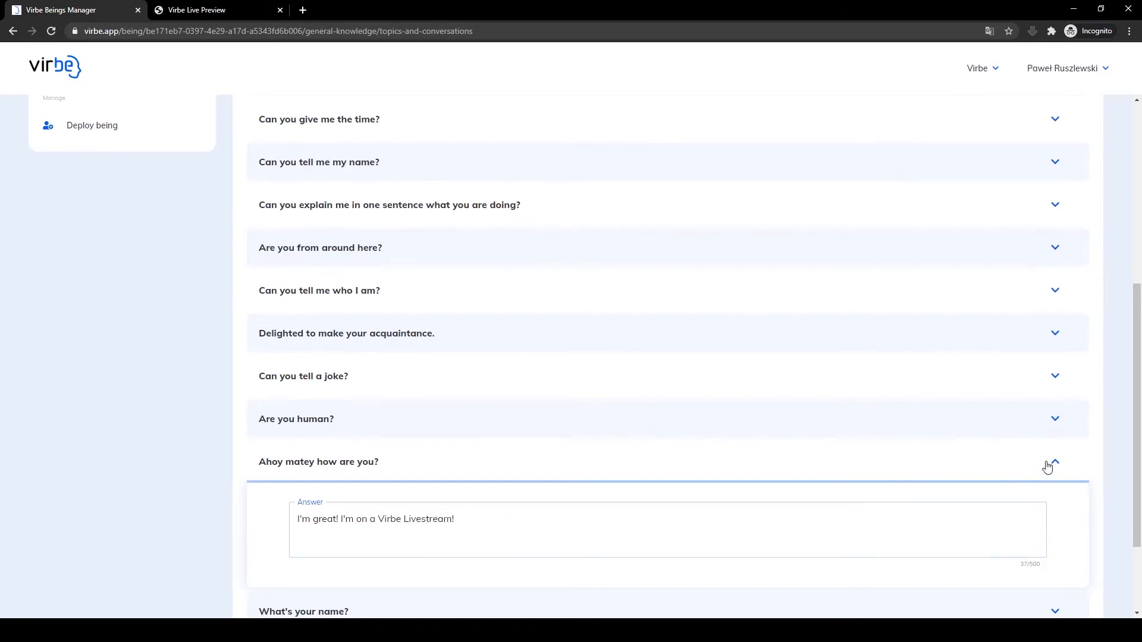
pyautogui.click(1051, 464)
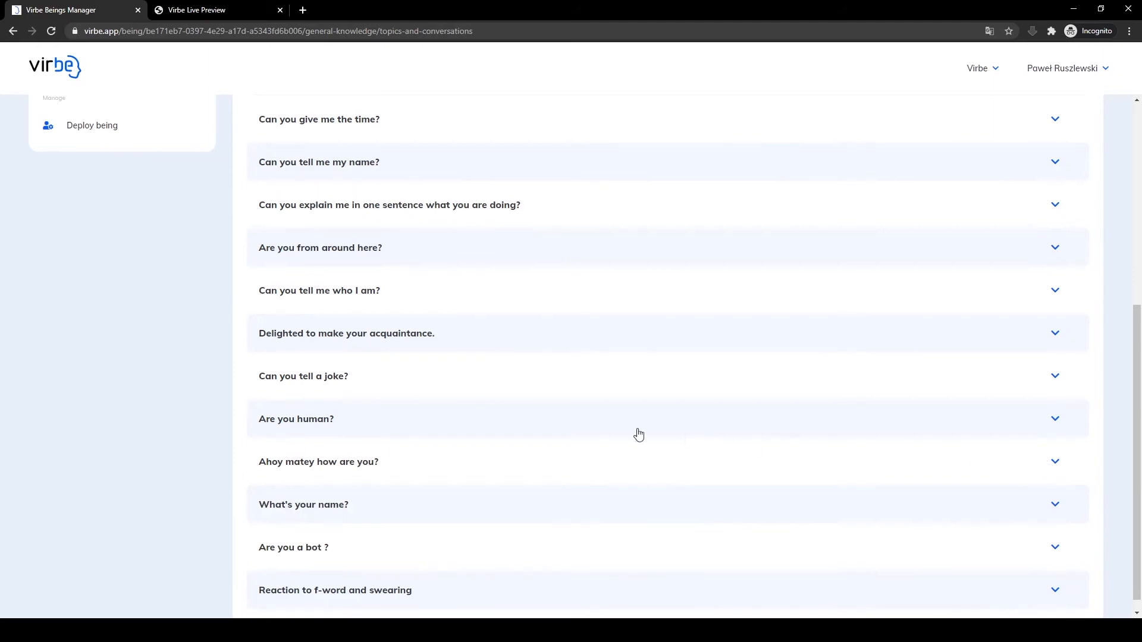
# Examine the fields of the new product form under Sales Skills, then return to the skill overview without adding a product
pyautogui.scroll(6, 582, 443)
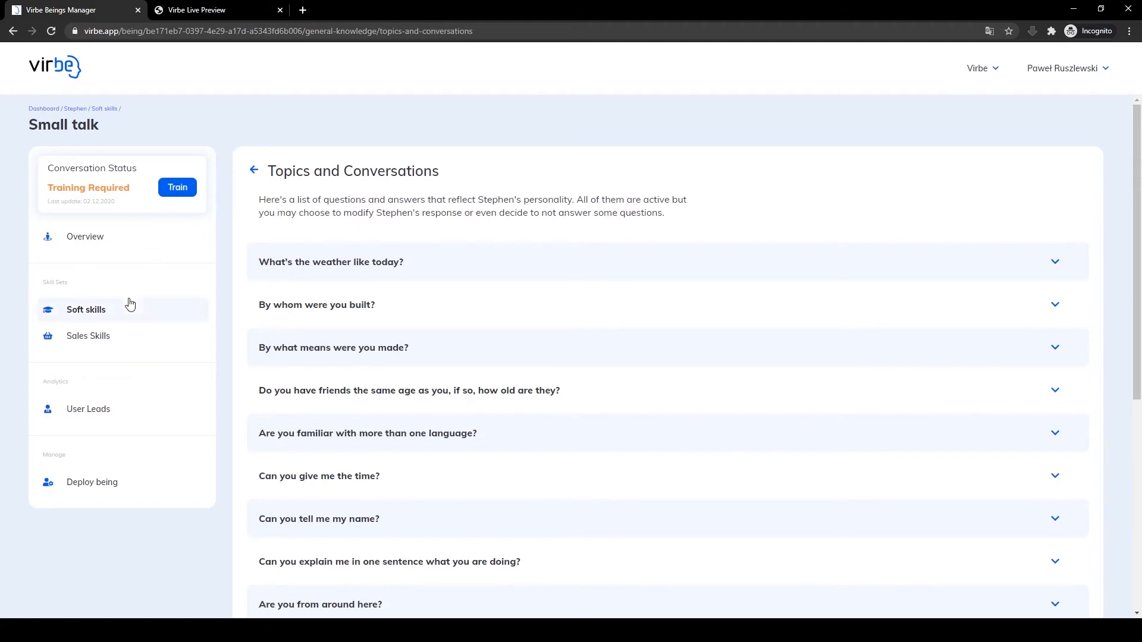
pyautogui.click(95, 339)
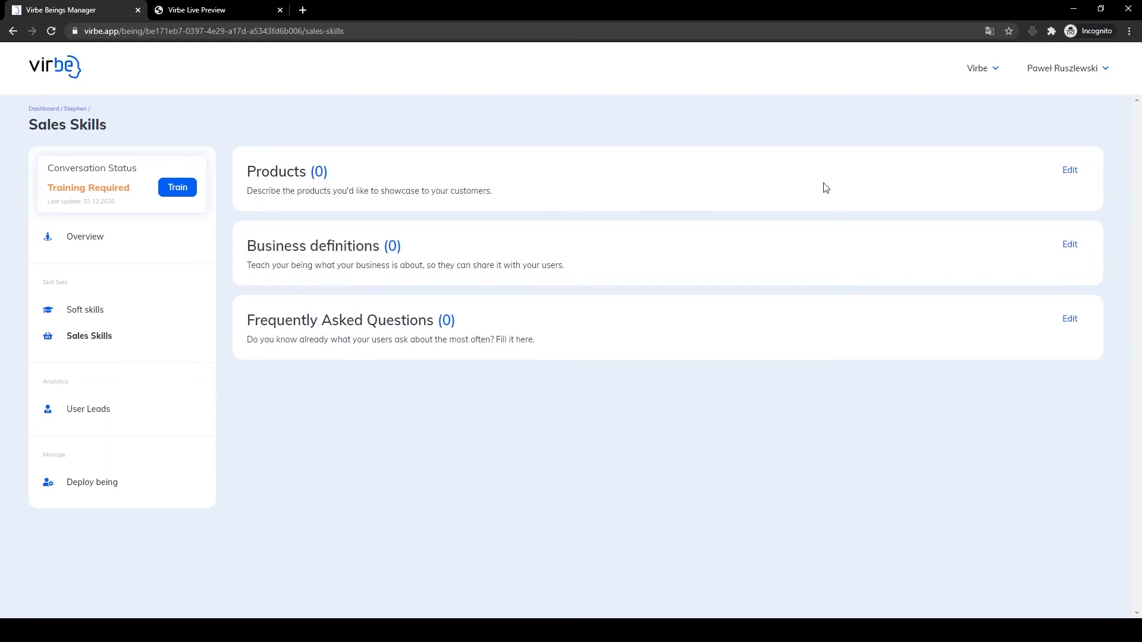
pyautogui.click(1073, 172)
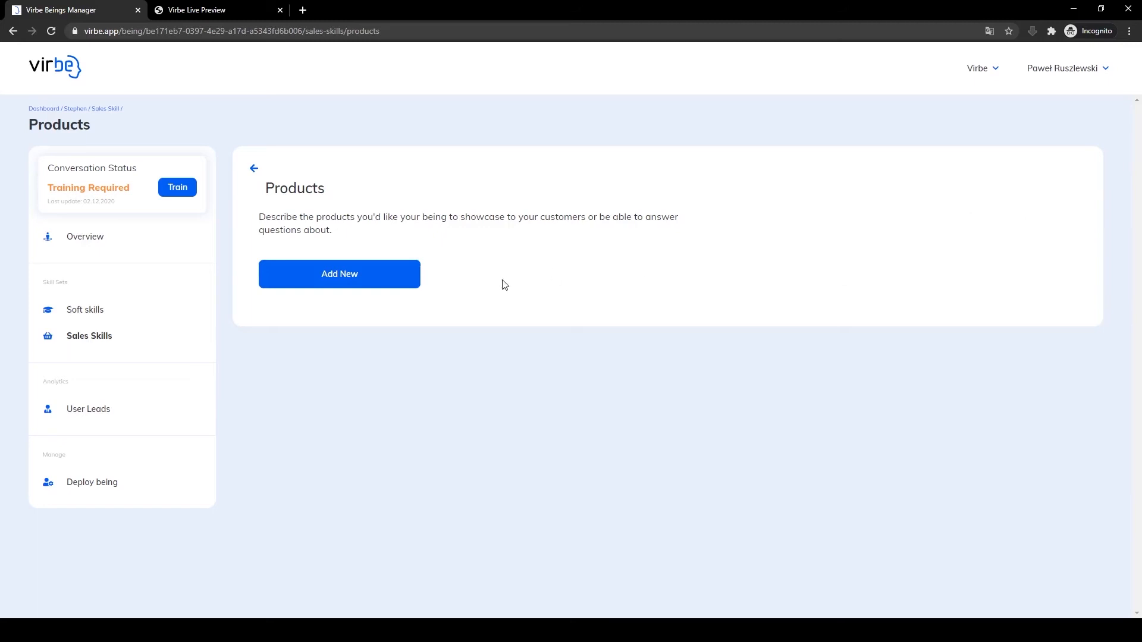
pyautogui.click(410, 276)
pyautogui.click(449, 271)
pyautogui.click(471, 204)
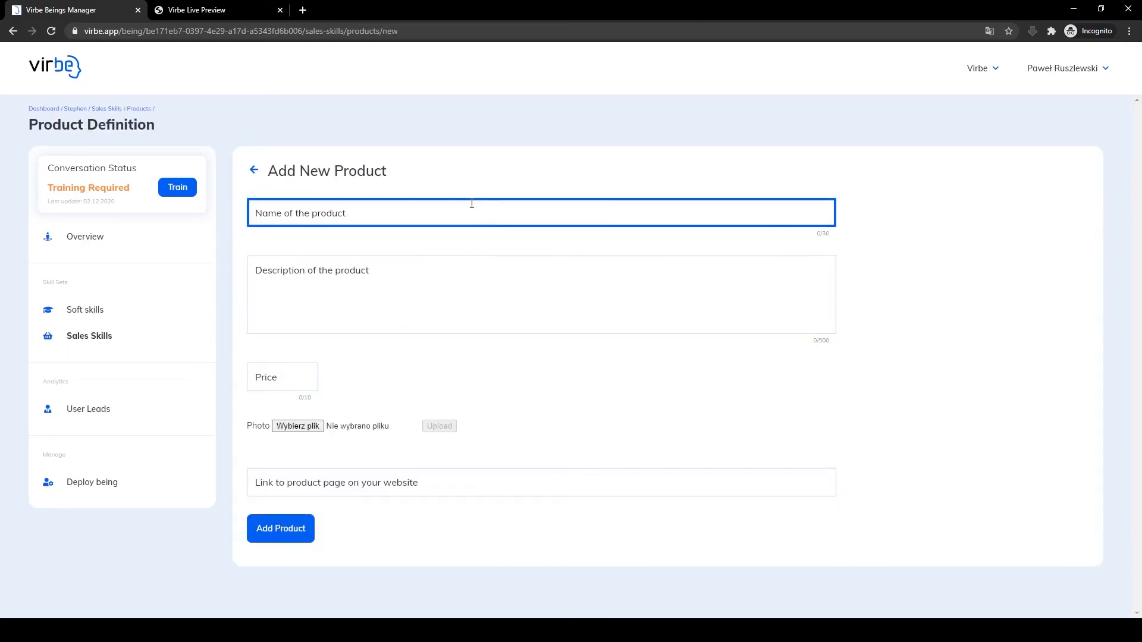
pyautogui.click(403, 270)
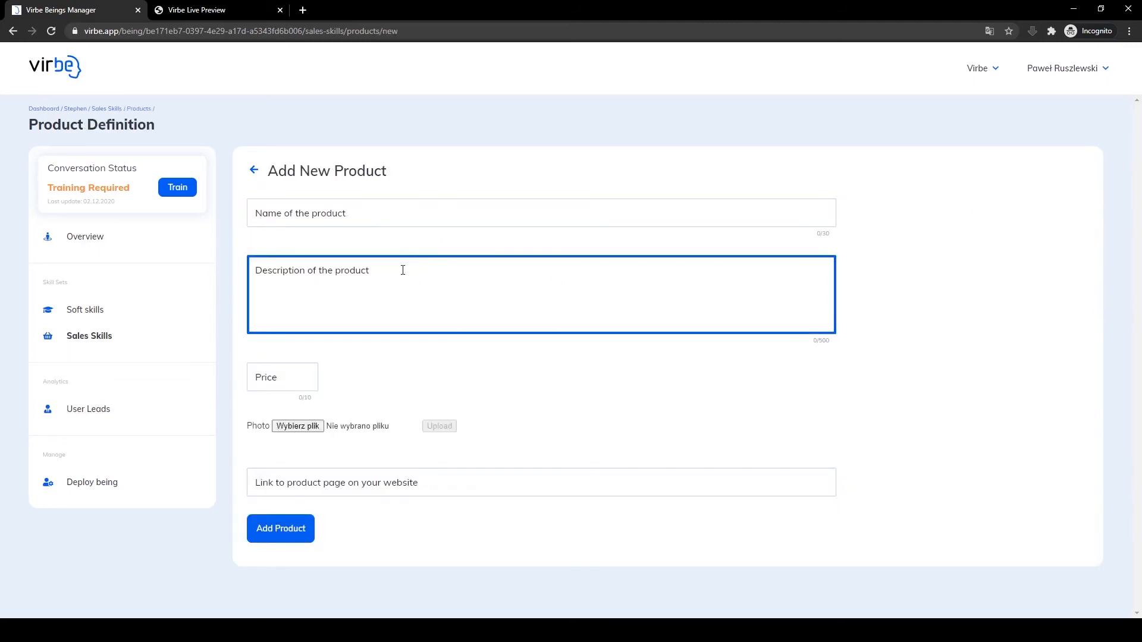
pyautogui.click(274, 374)
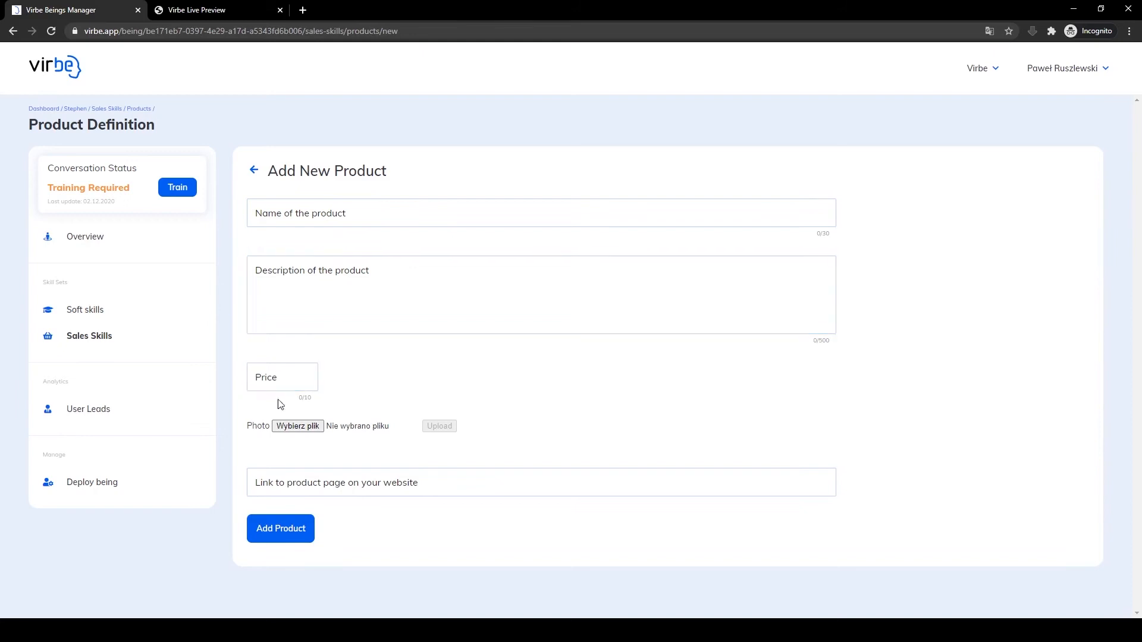
pyautogui.click(280, 493)
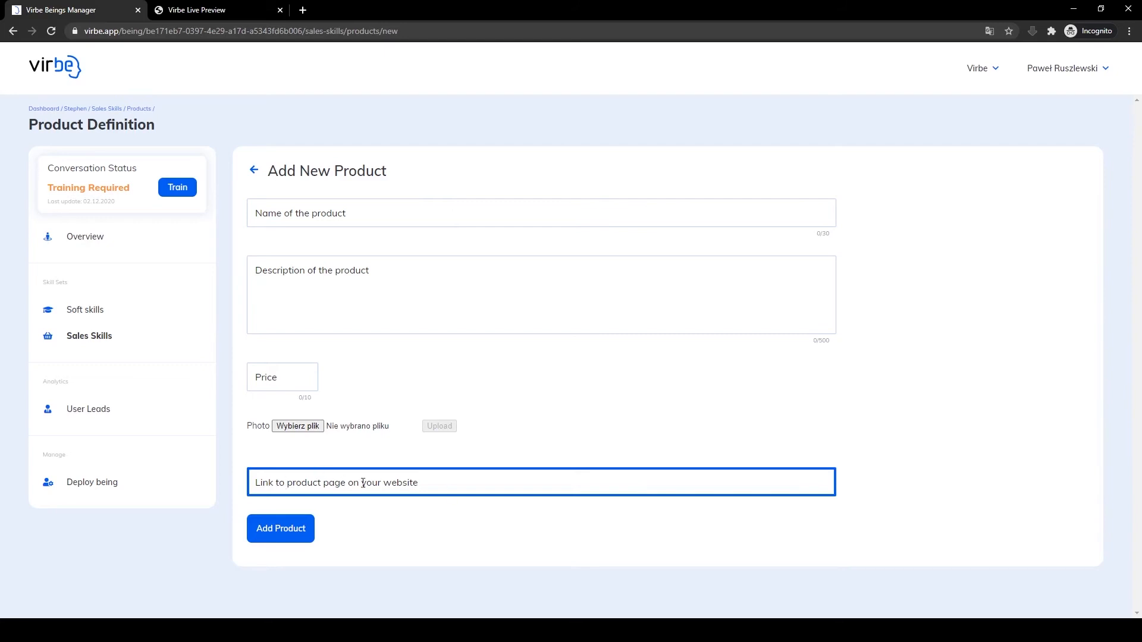
pyautogui.click(255, 171)
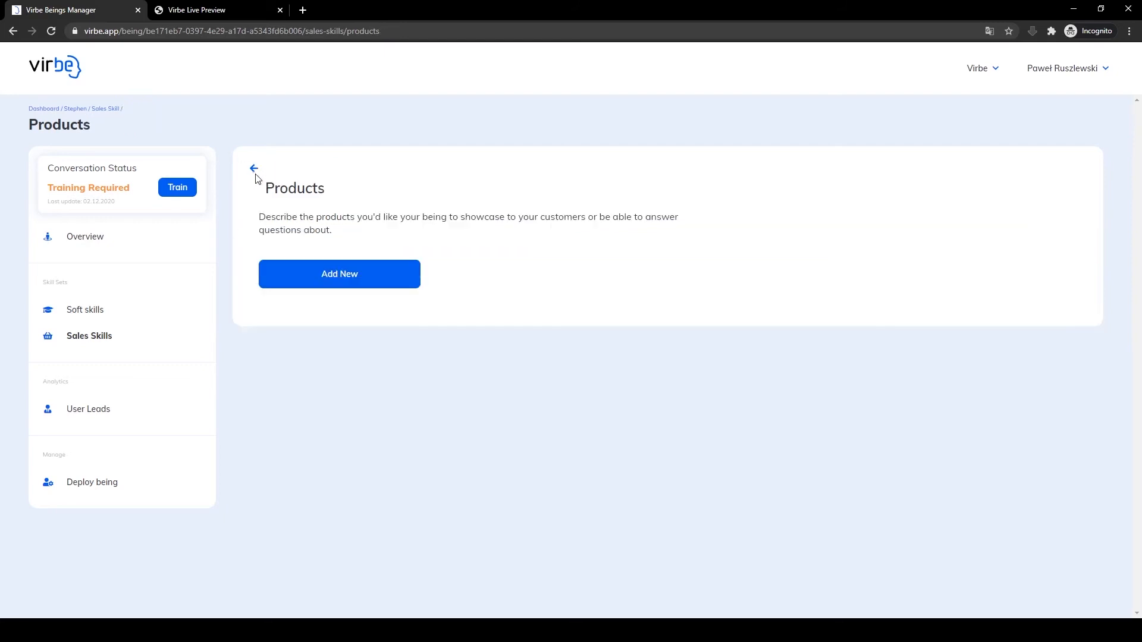
pyautogui.click(255, 170)
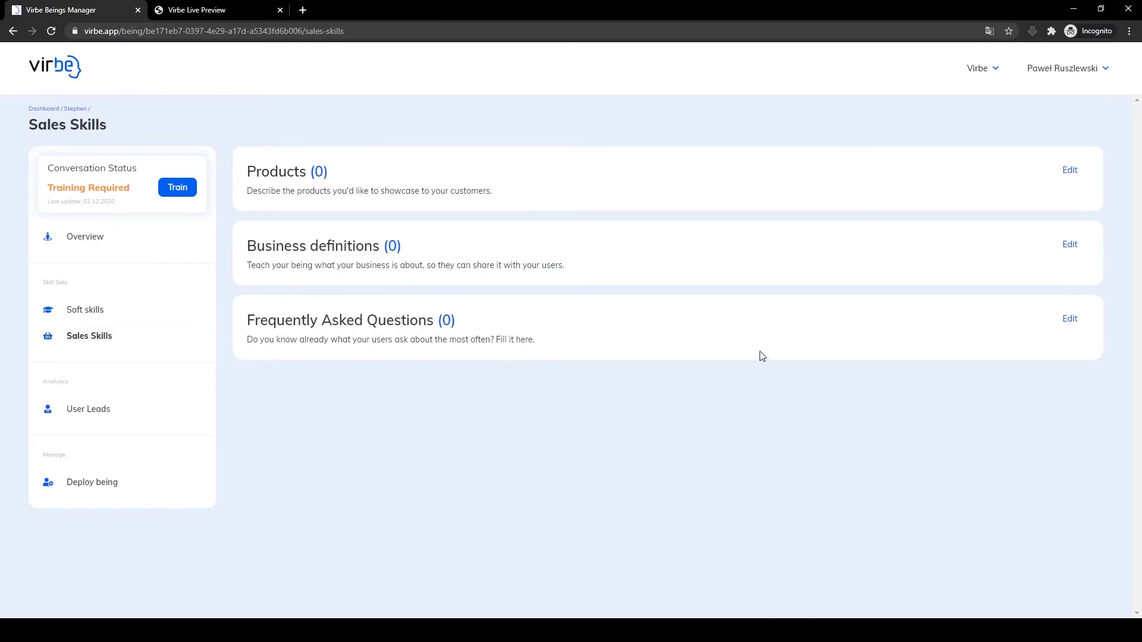
# Add the predefined question "How can I track my order?" to the Frequently Asked Questions in Sales Skills
pyautogui.click(1063, 322)
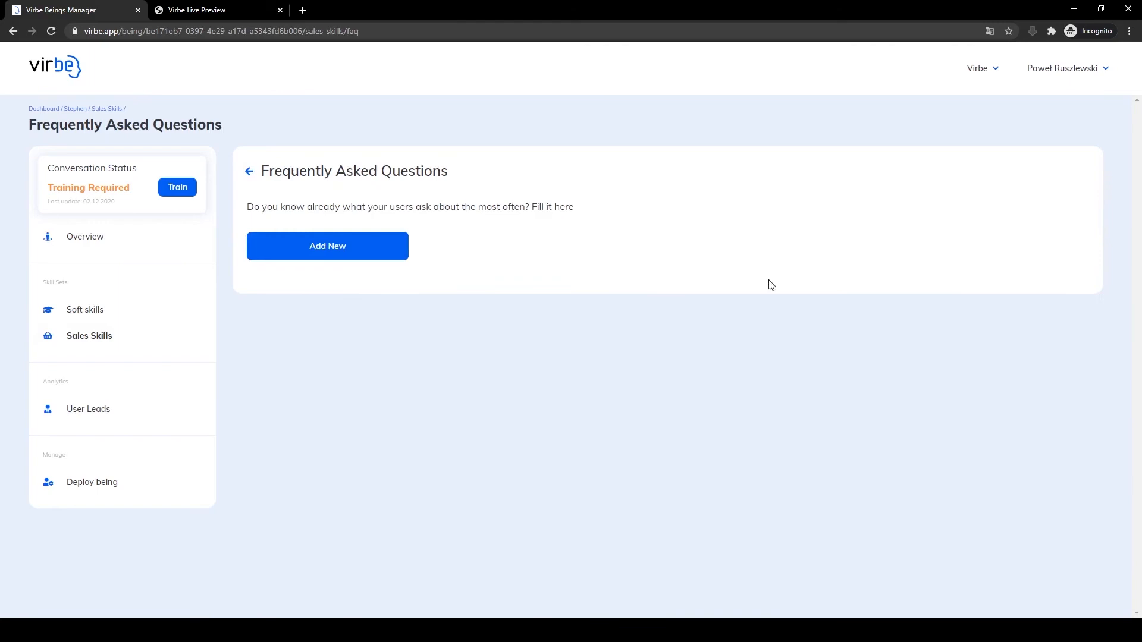
pyautogui.click(340, 245)
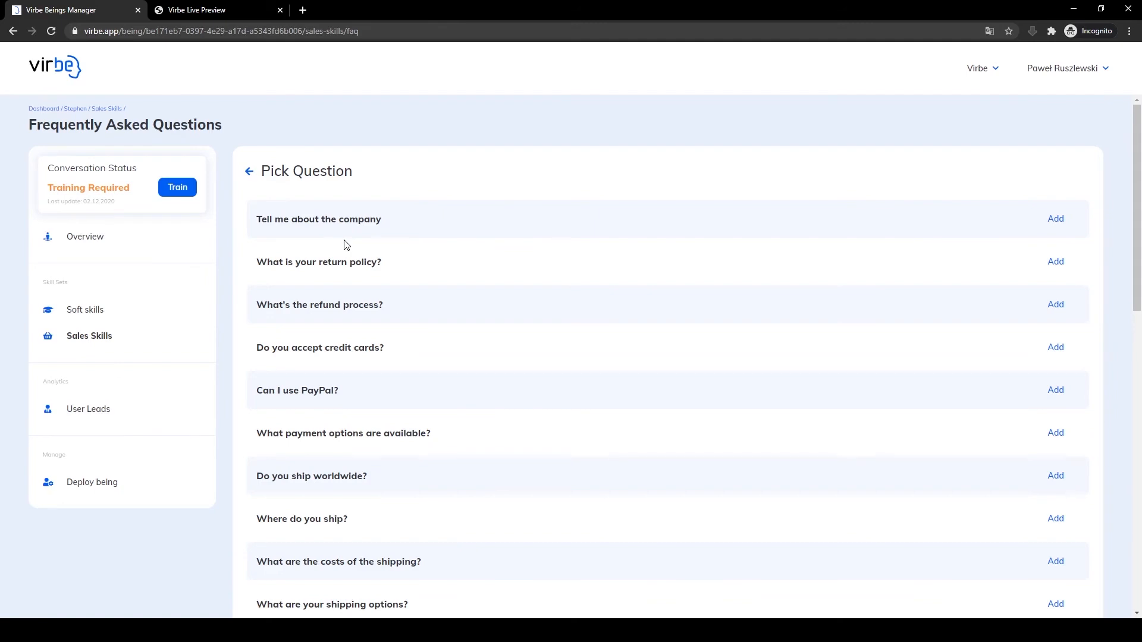
pyautogui.scroll(-6, 493, 265)
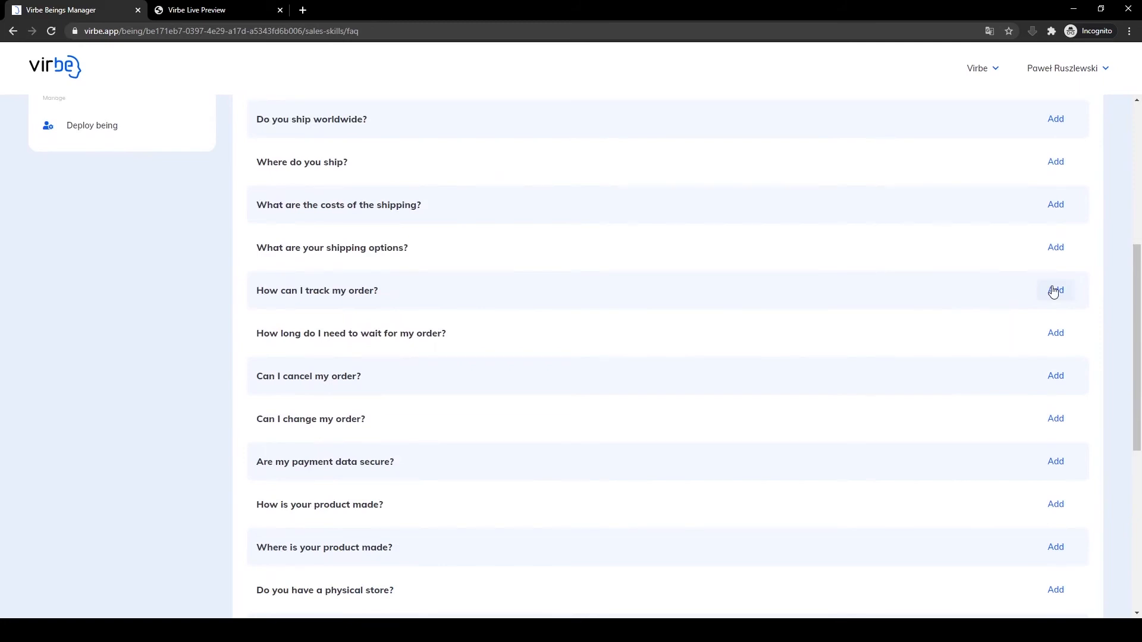
pyautogui.click(1053, 292)
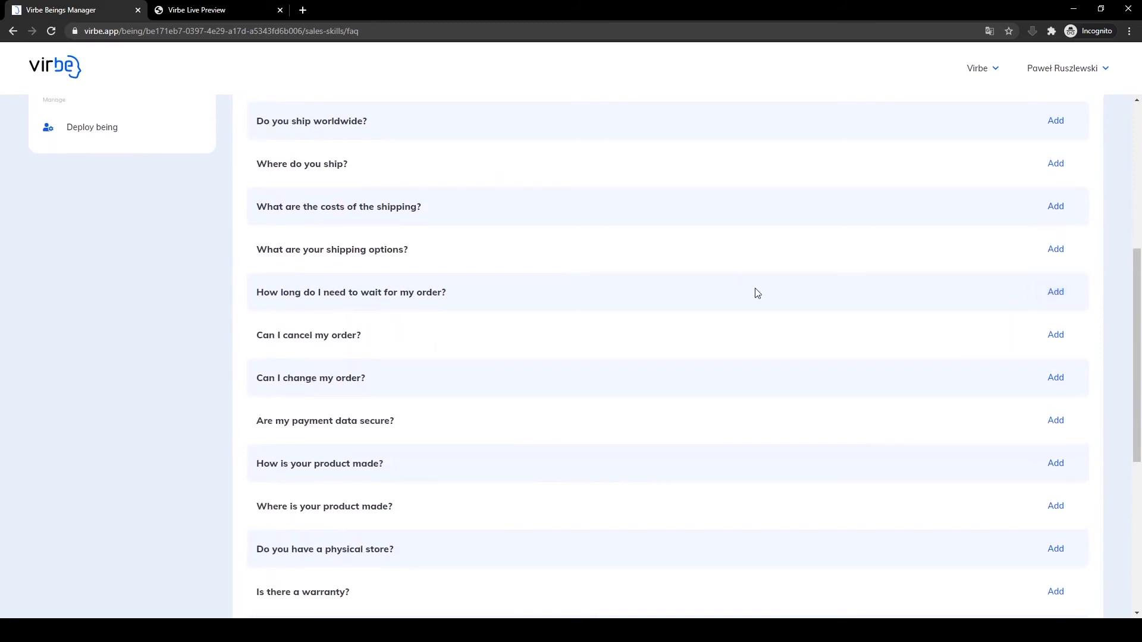
pyautogui.scroll(6, 531, 279)
pyautogui.click(249, 173)
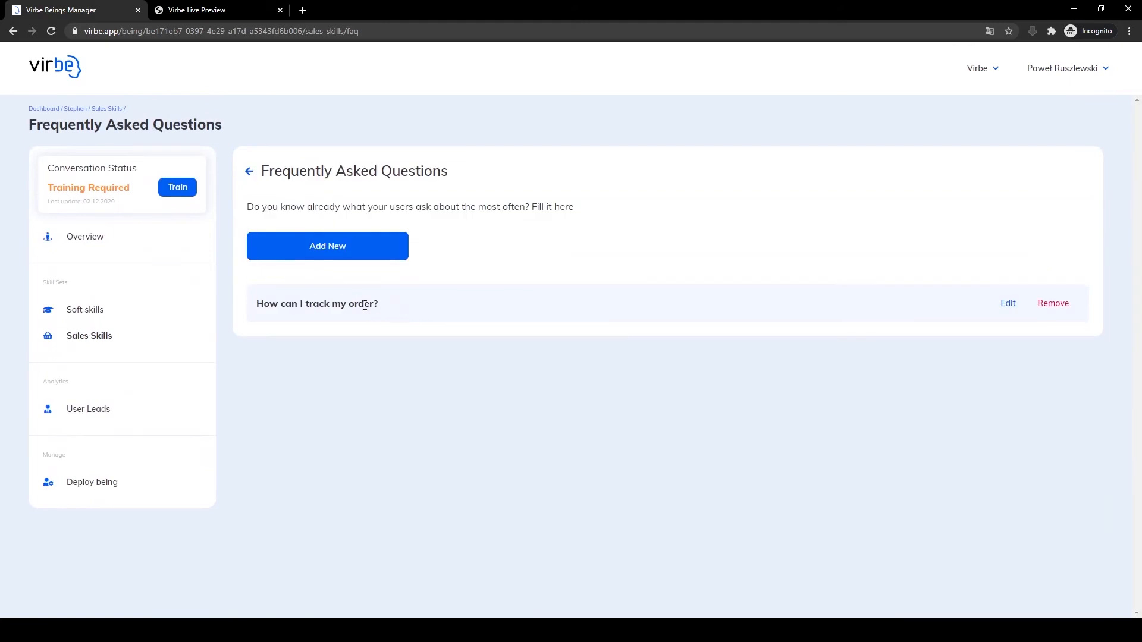
# Set and save the tracking question's answer as "You can track your order via order ID that was sent to you via e-mail"
pyautogui.click(1008, 303)
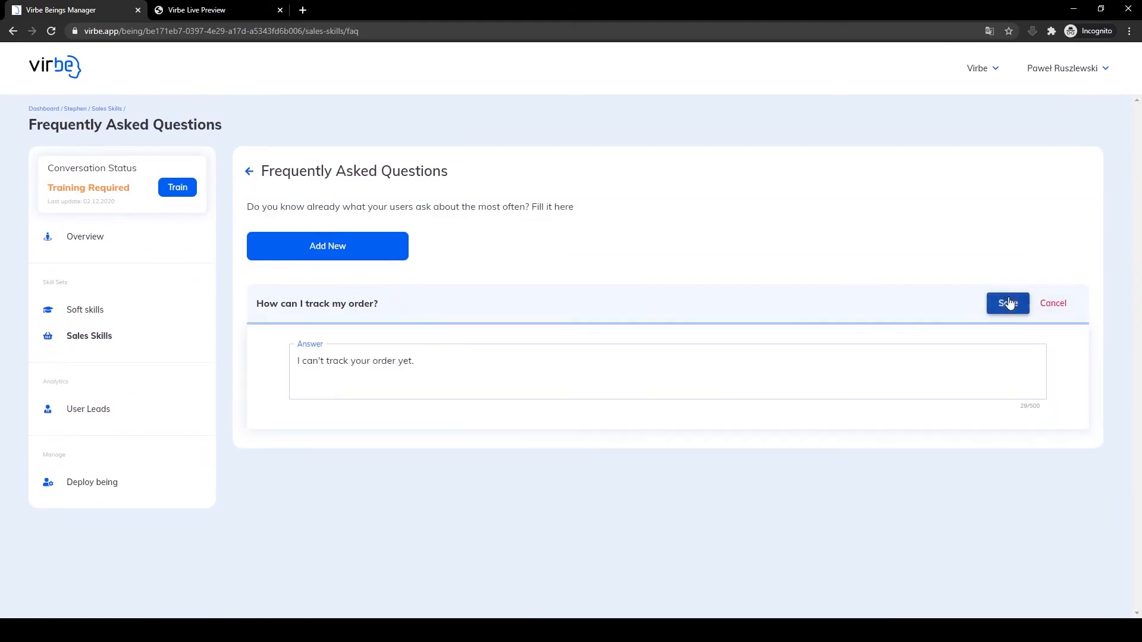
pyautogui.moveTo(427, 357); pyautogui.dragTo(285, 362)
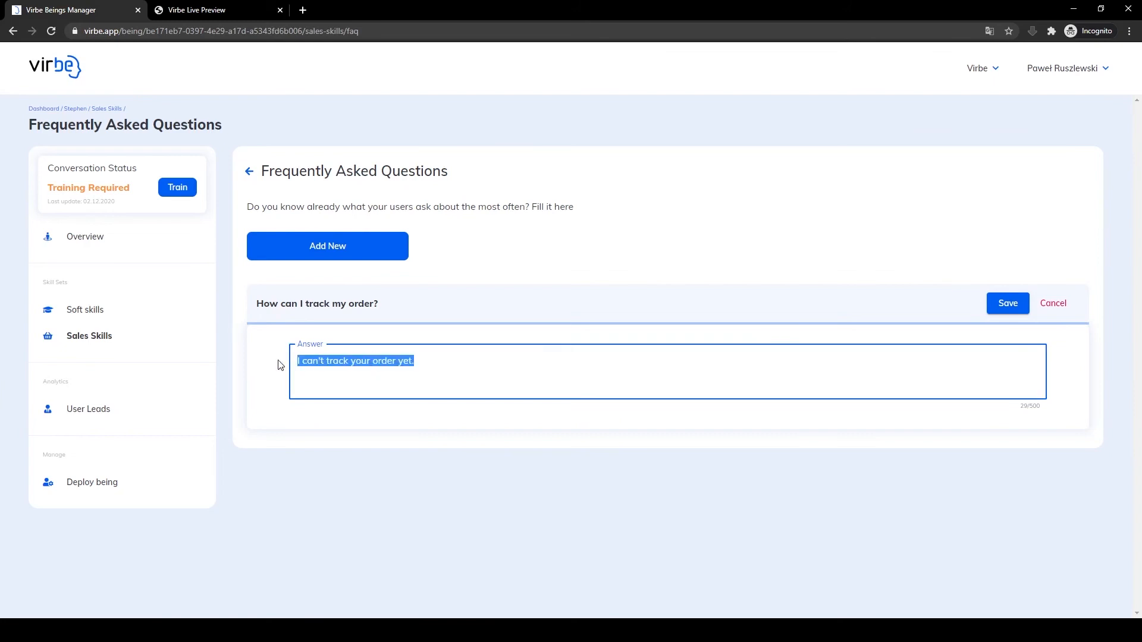
pyautogui.write('Y')
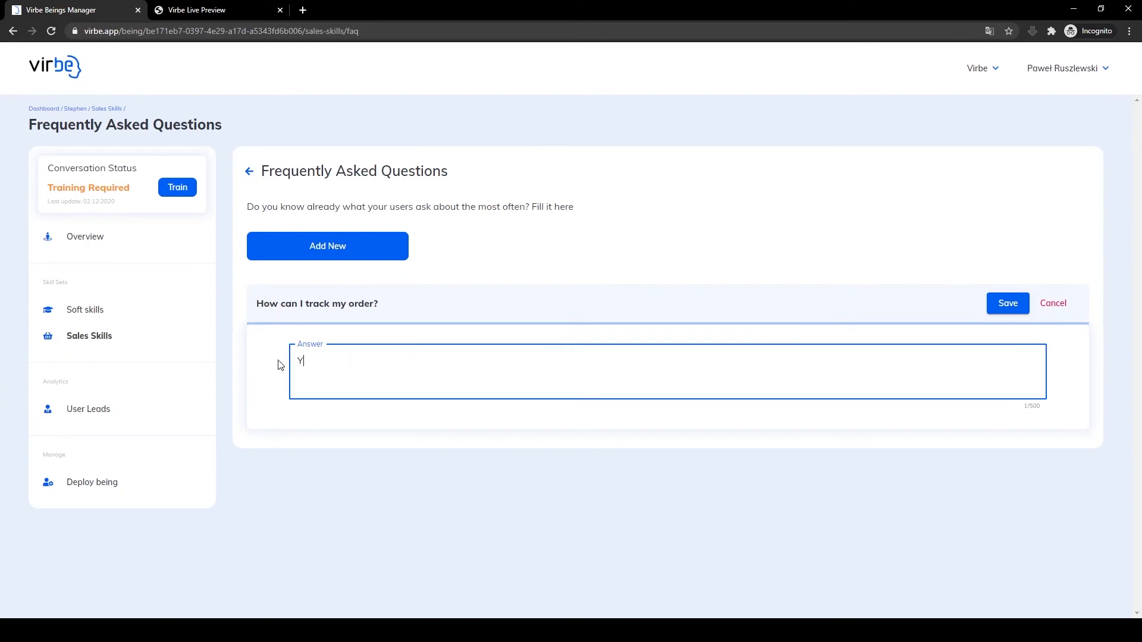
pyautogui.write('ou can track your order via order ID that was')
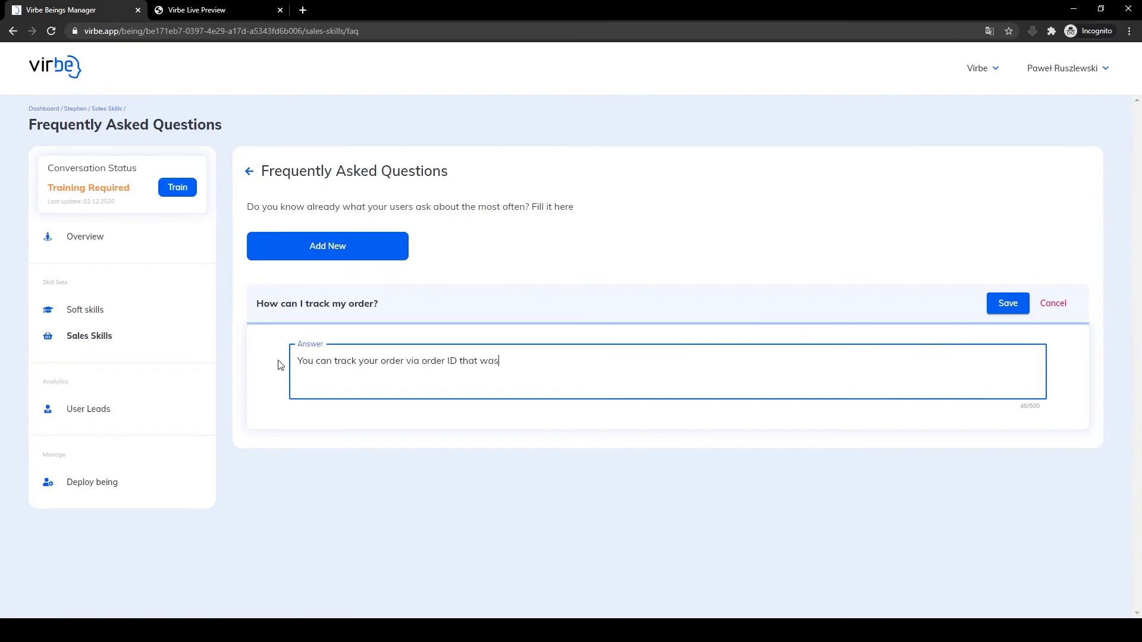
pyautogui.write(' sent to you via e-mail')
pyautogui.click(998, 302)
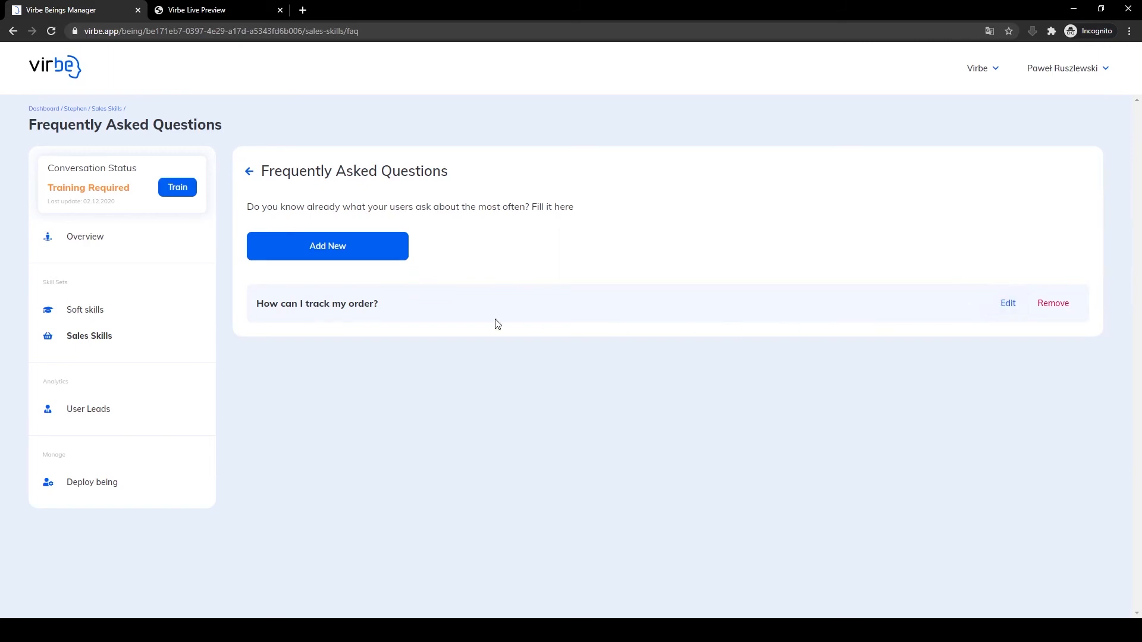
# Train Stephen's conversation from the being's overview and take the update live
pyautogui.click(76, 108)
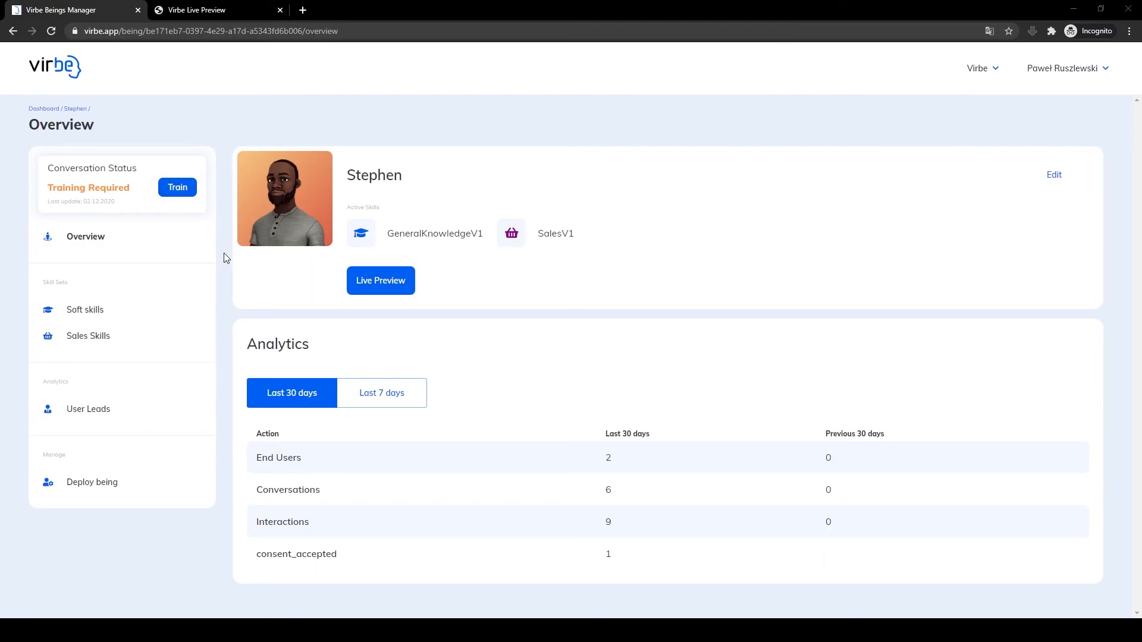
pyautogui.click(177, 188)
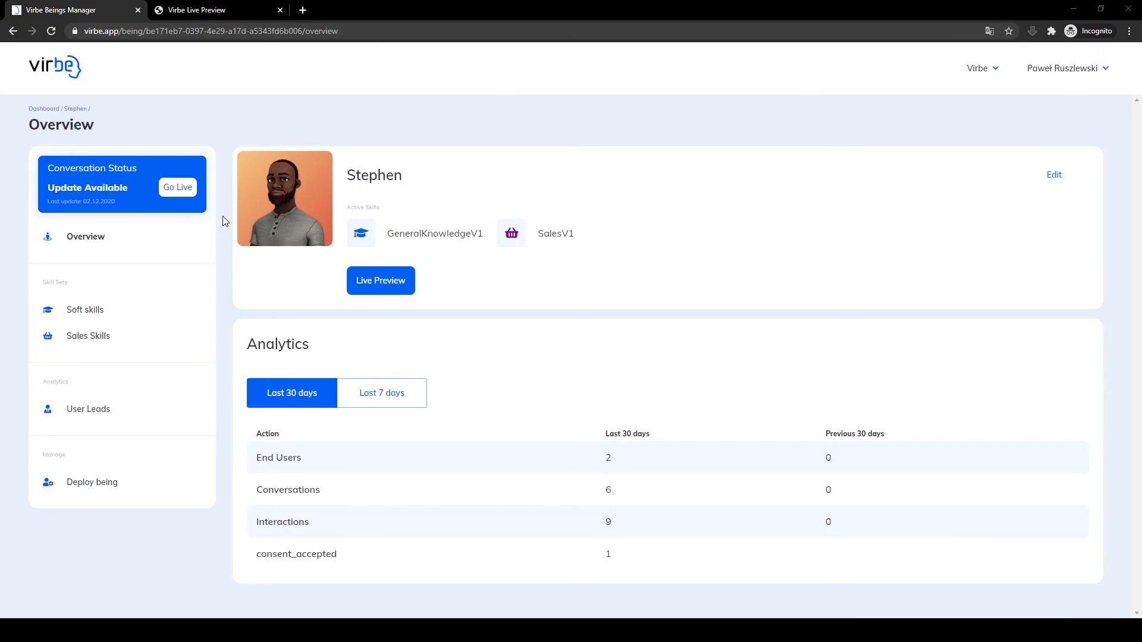
pyautogui.click(180, 189)
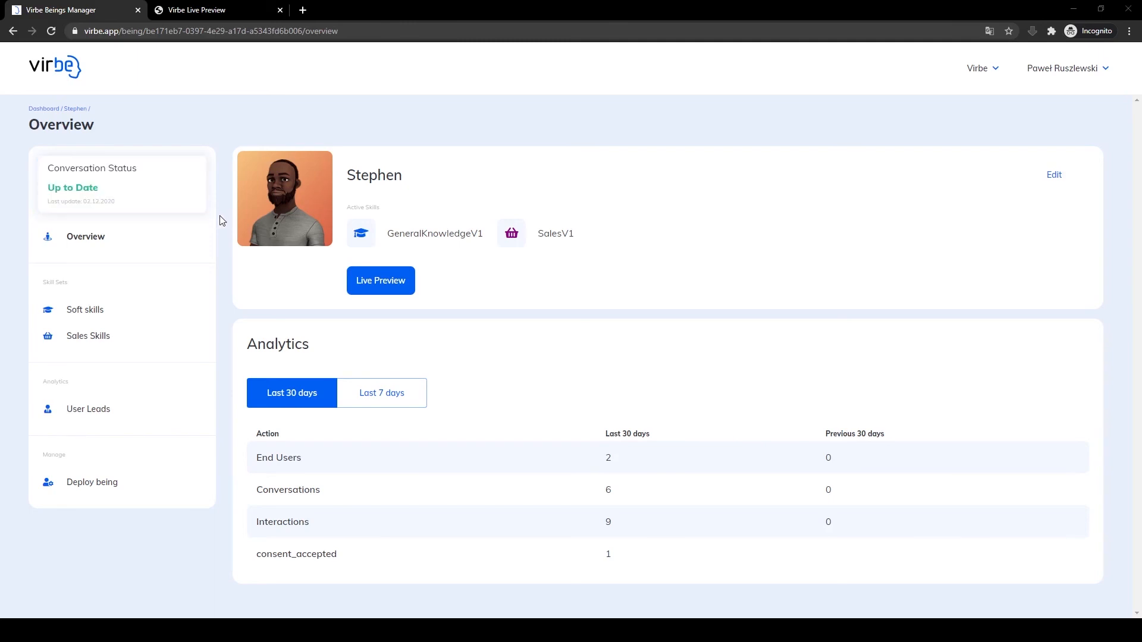
pyautogui.click(98, 492)
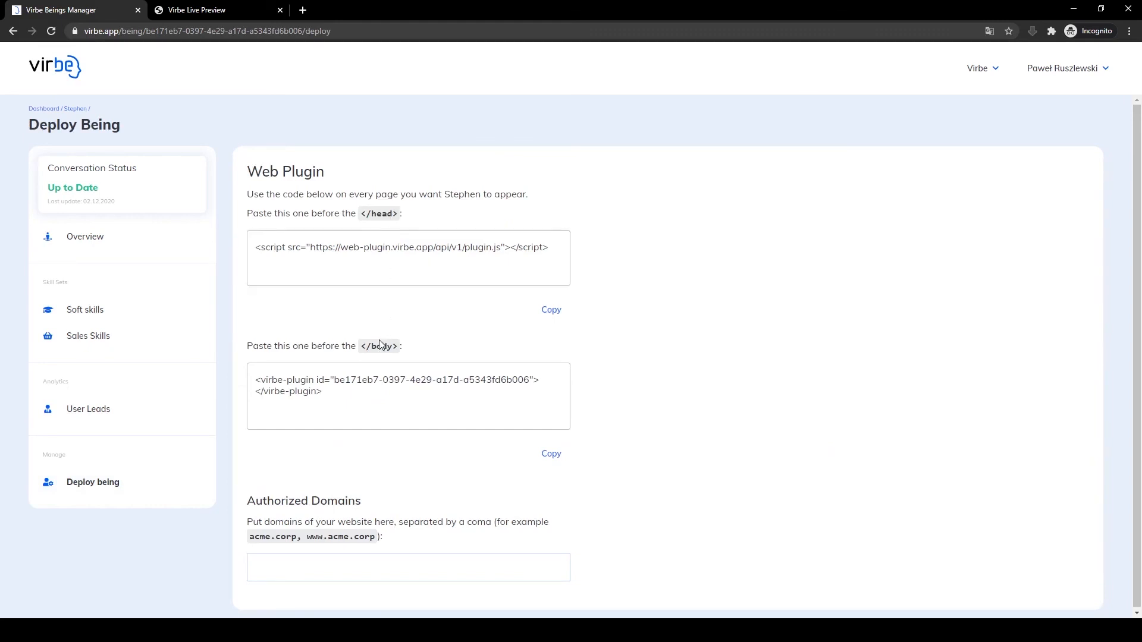
pyautogui.click(312, 575)
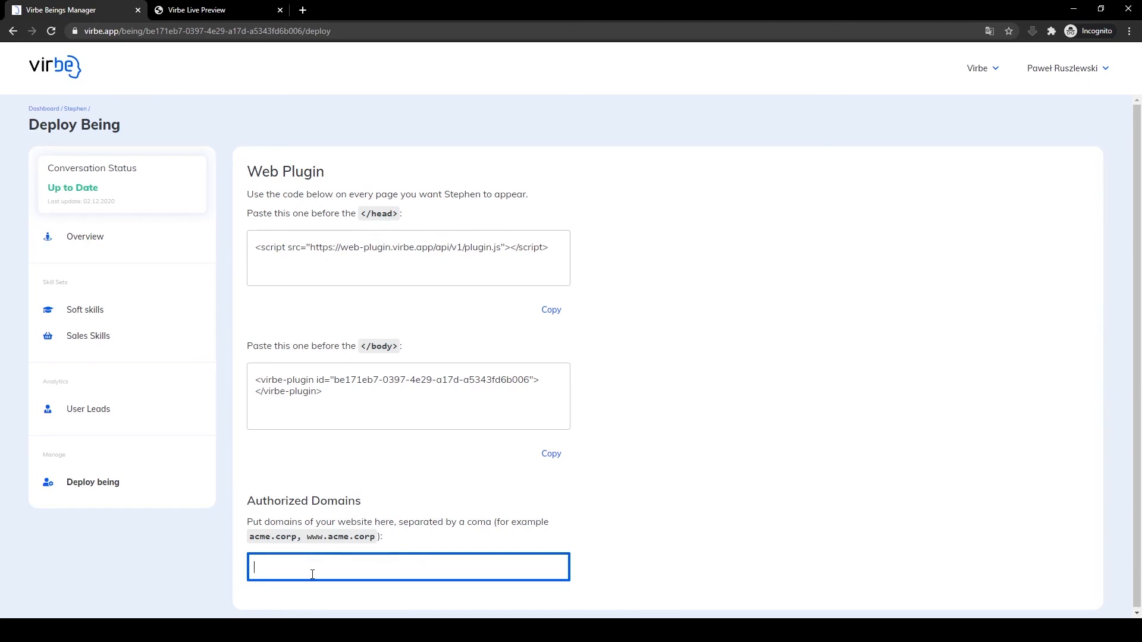
pyautogui.write('www.virbe.ai')
pyautogui.click(668, 534)
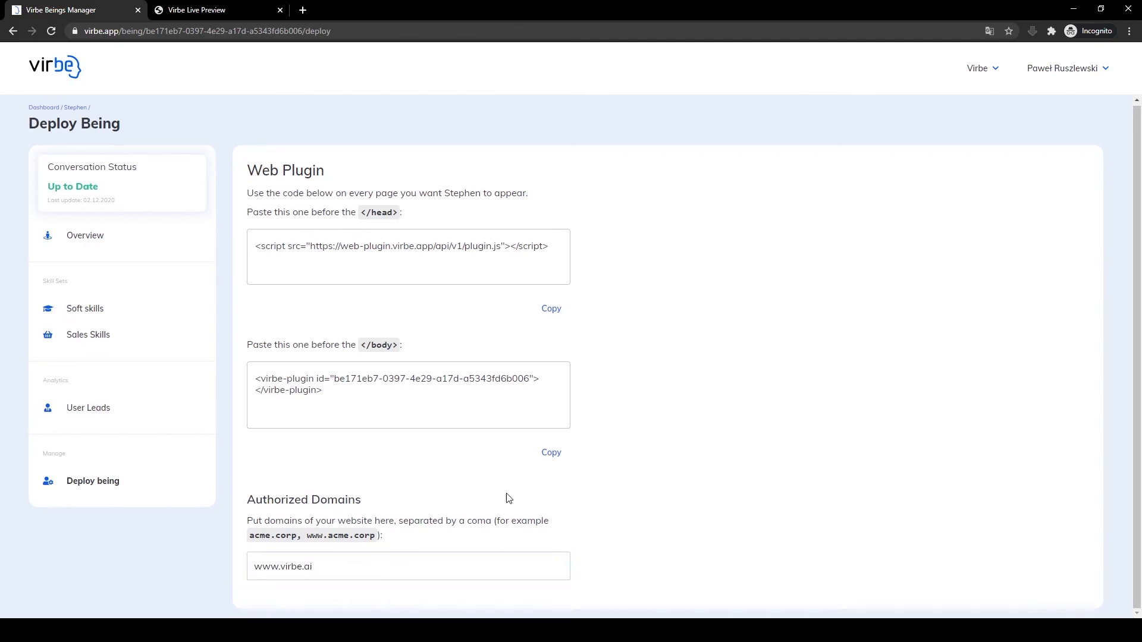